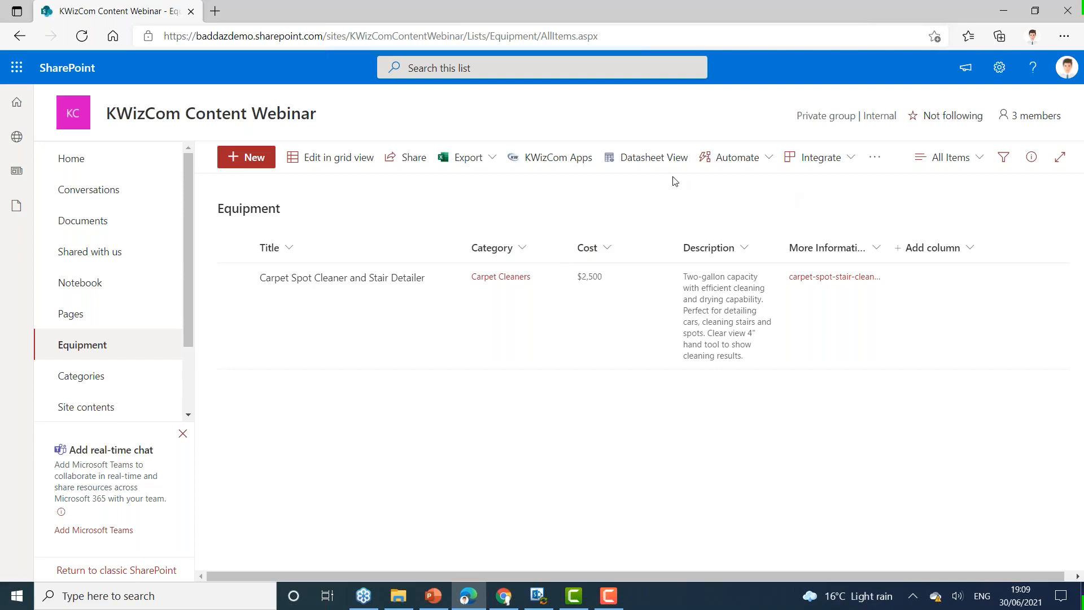
Step: Open the Equipment list in Datasheet View and examine its Office links and the Category column's sort and filter options
click(645, 163)
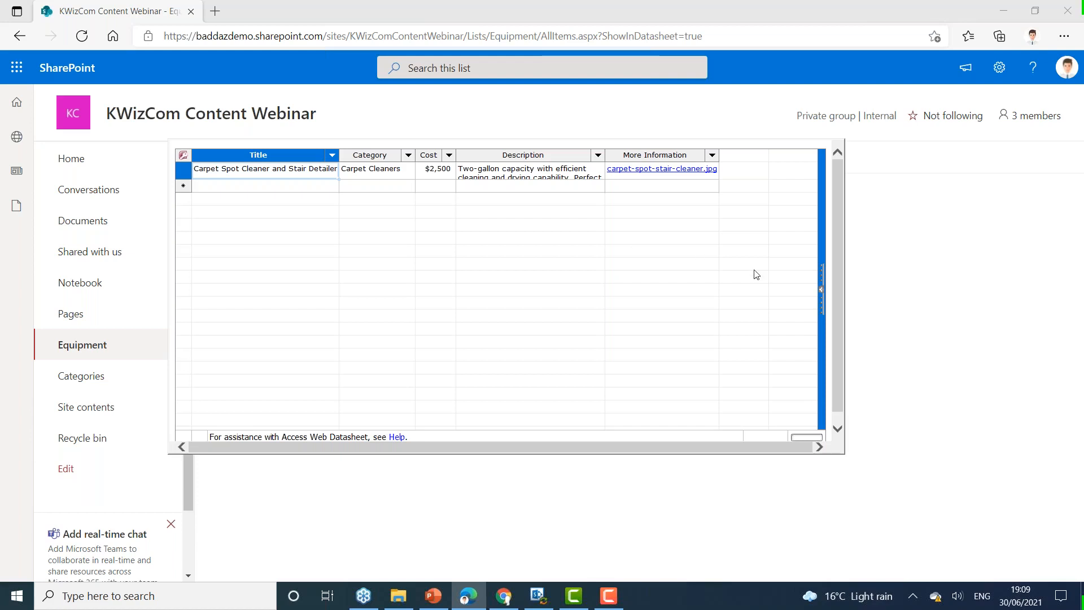
click(821, 288)
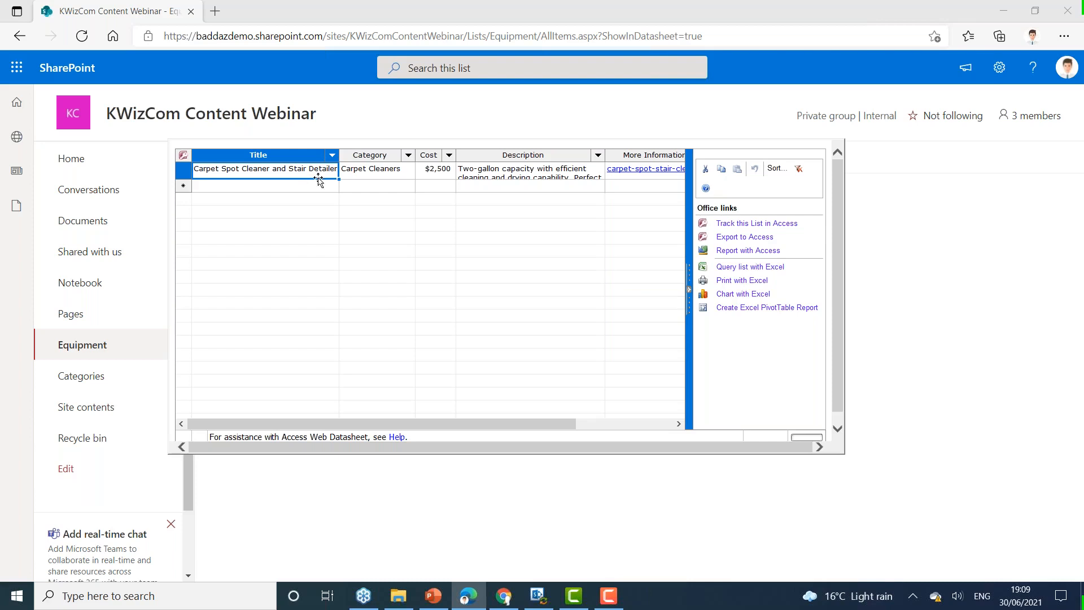
click(298, 185)
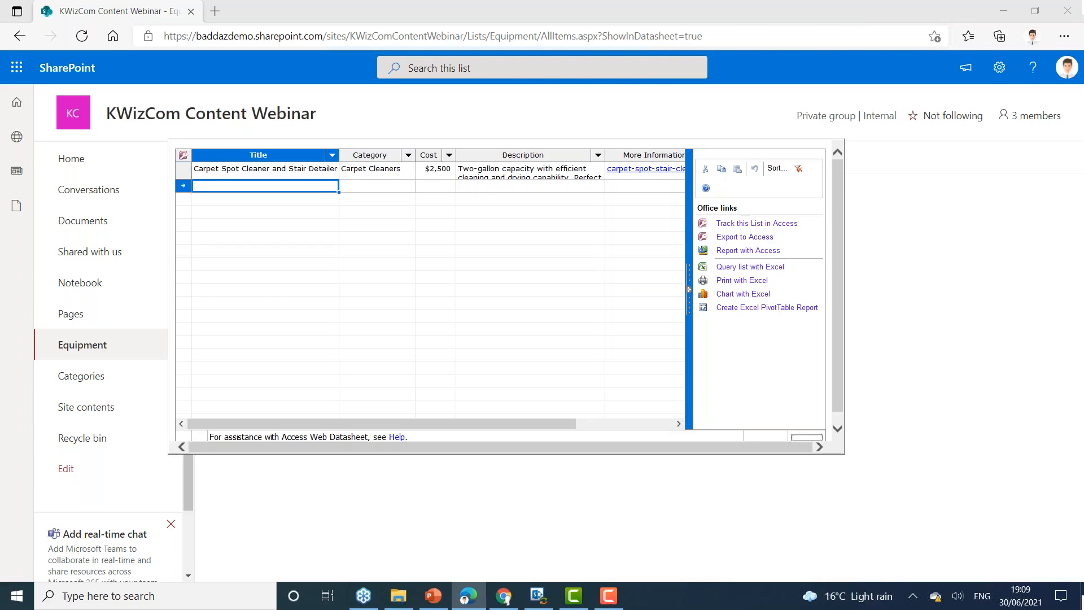
click(408, 154)
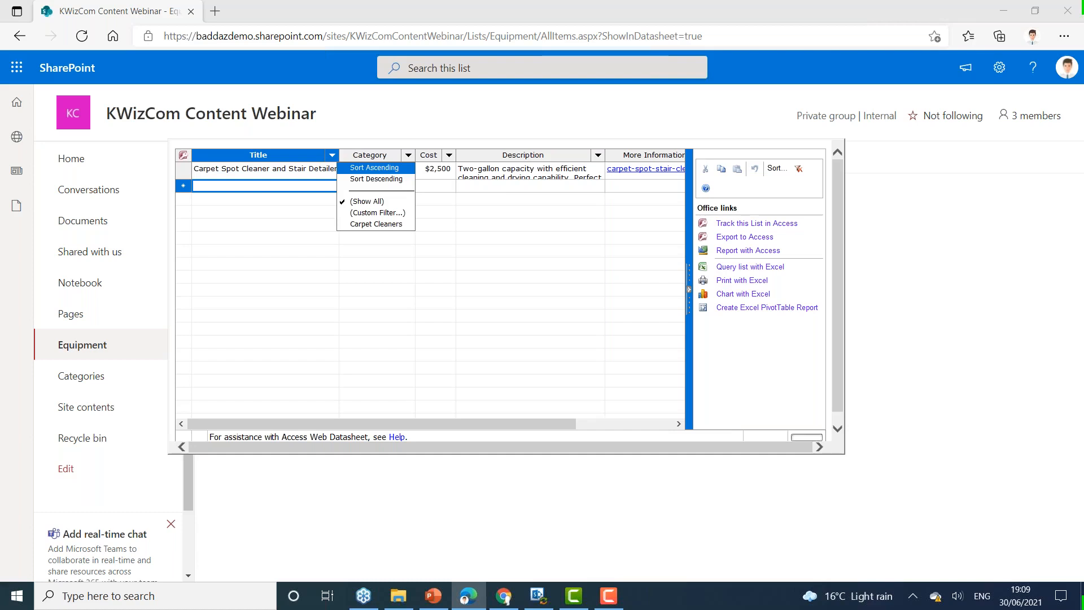
click(440, 236)
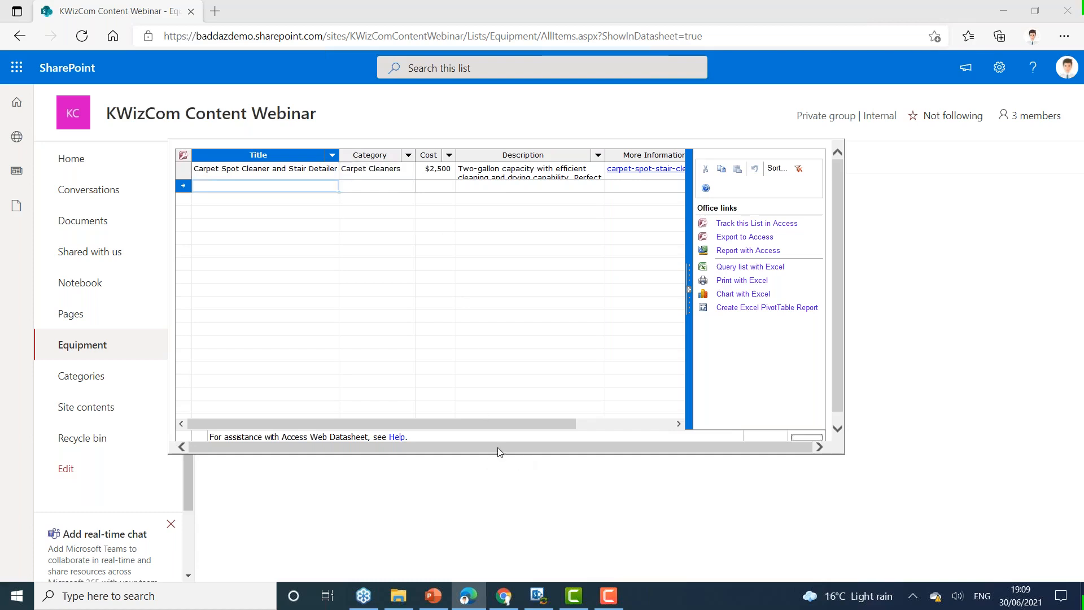
click(689, 289)
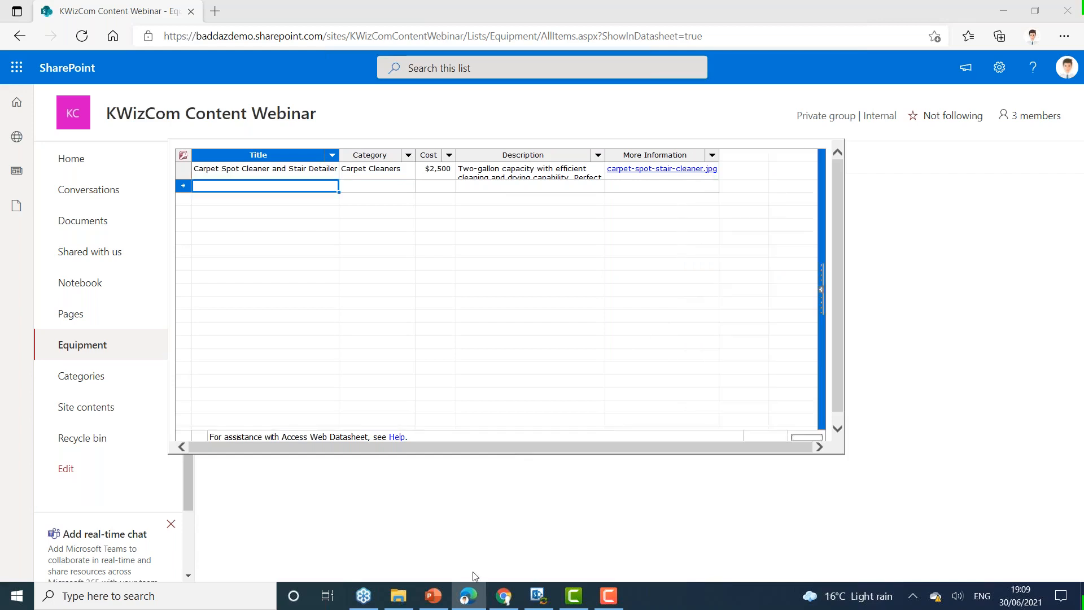
Step: Switch to Chrome and open the Equipment list there in Datasheet View
click(504, 597)
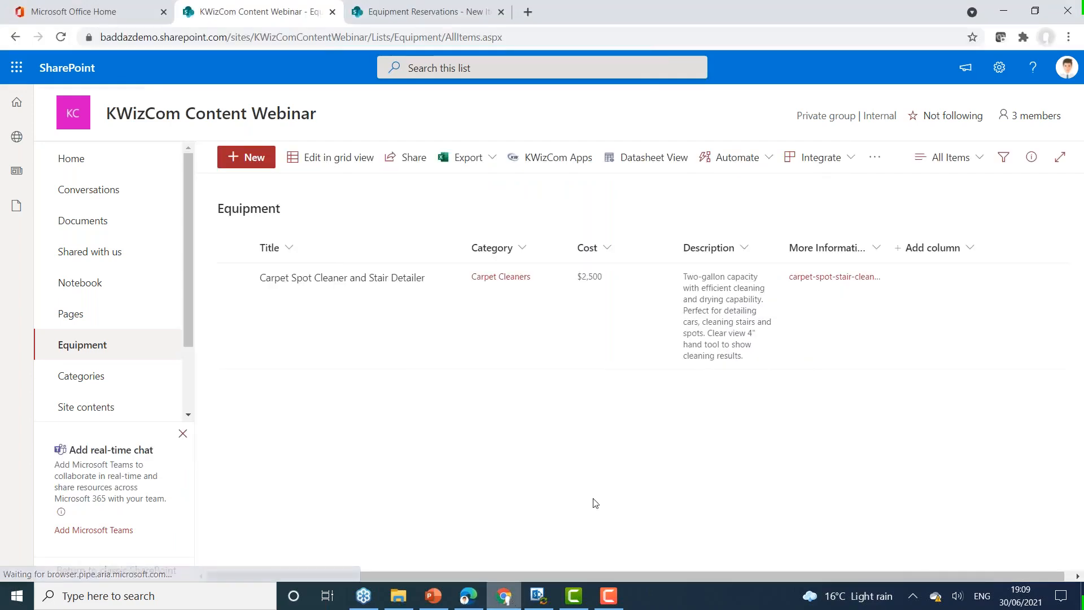
click(643, 163)
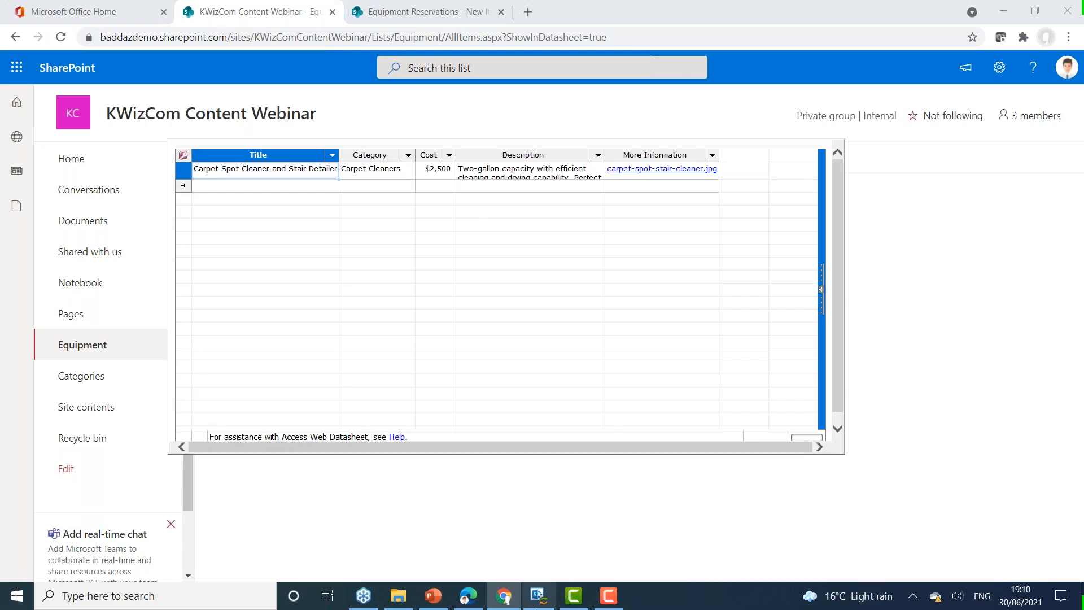
Step: Open the Equipment workbook from the KWizCom folder in Excel and copy its three equipment records in rows 2 to 4
click(399, 597)
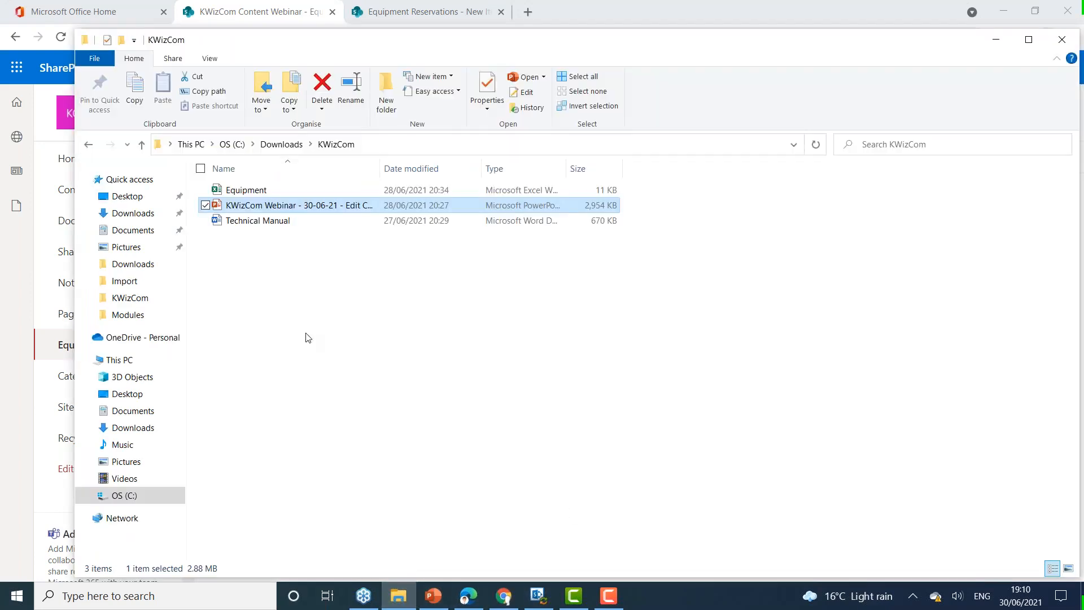
click(269, 192)
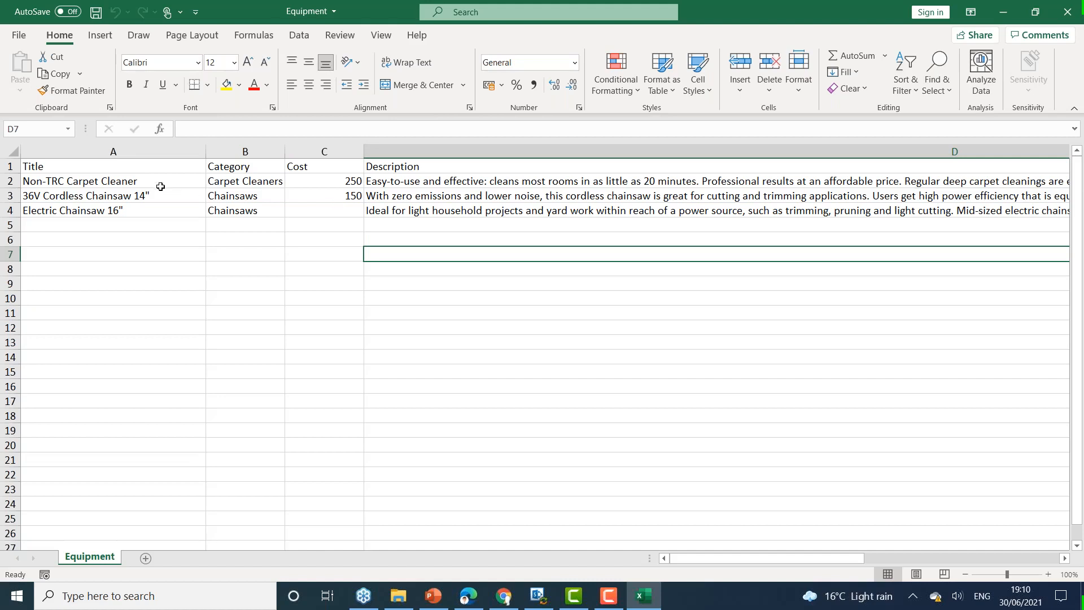
drag(159, 181, 445, 203)
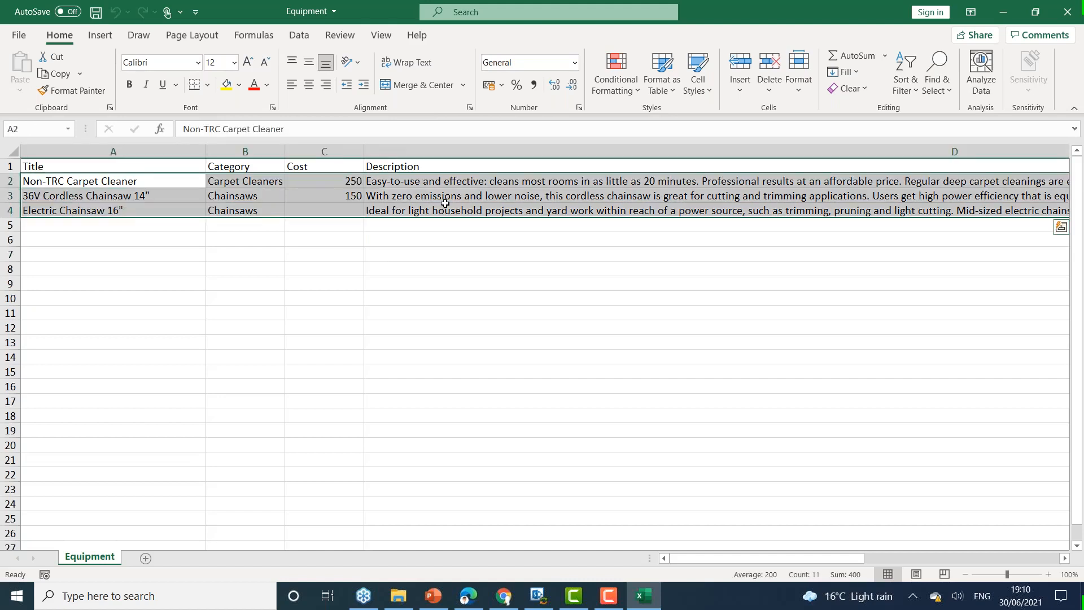
key(ctrl+c)
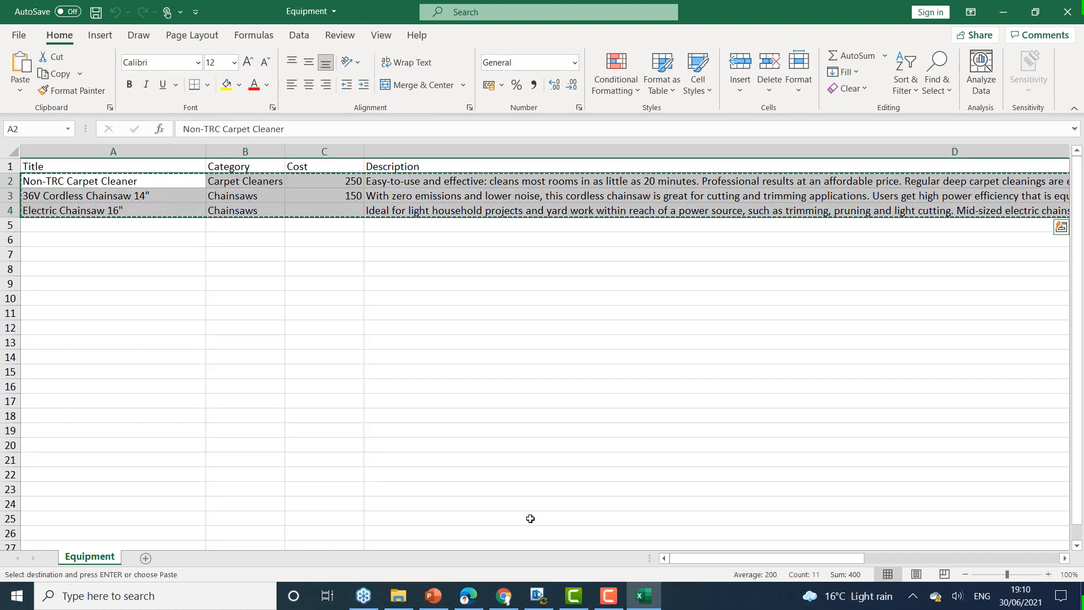
Step: Switch back to Chrome and paste the copied records into the new row of the Equipment datasheet
click(504, 596)
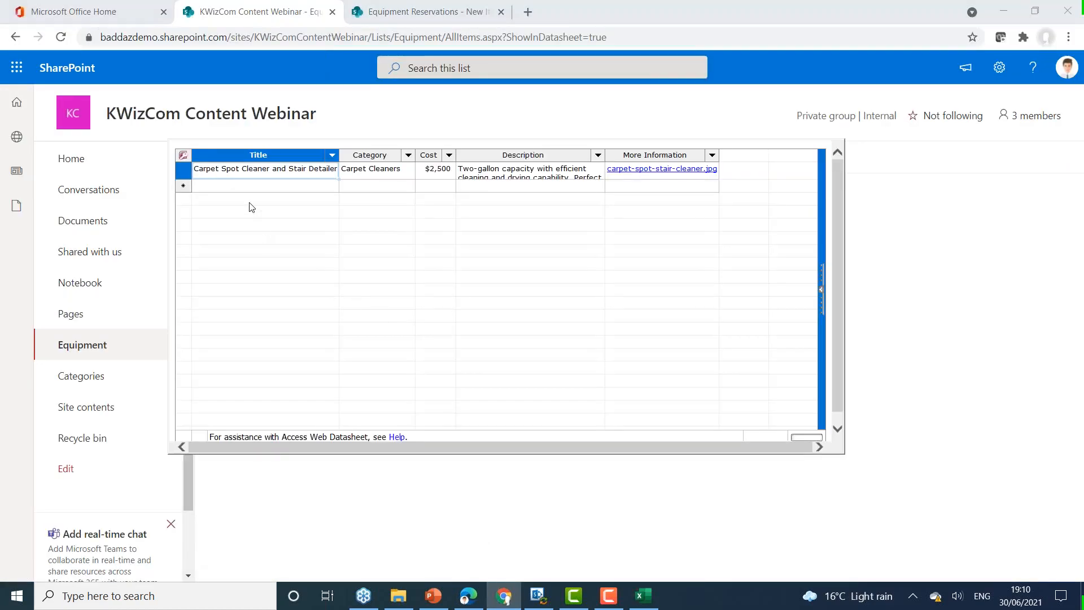
click(249, 185)
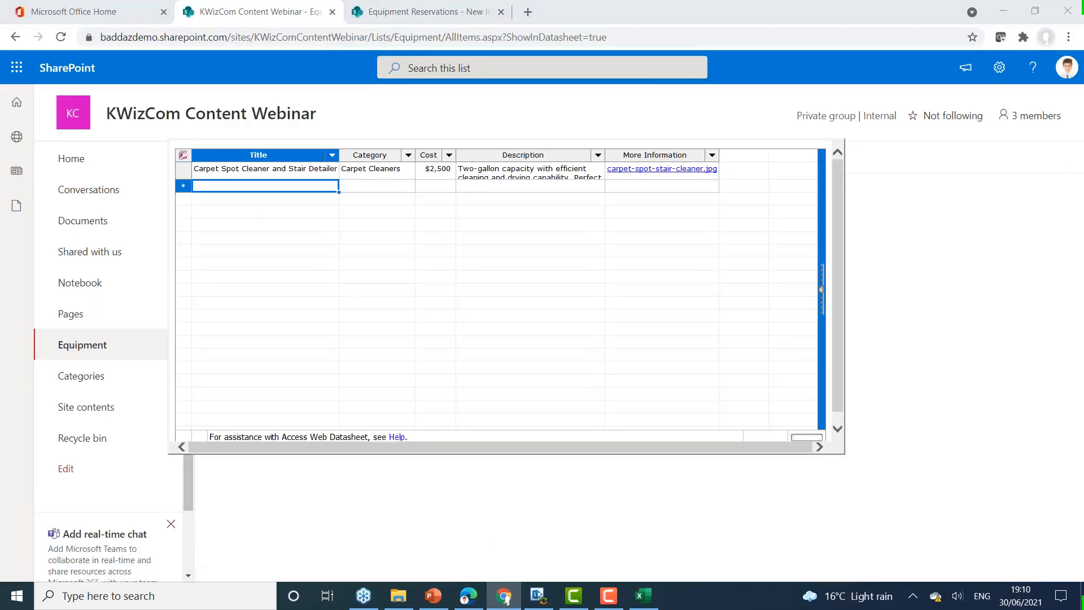
key(ctrl+v)
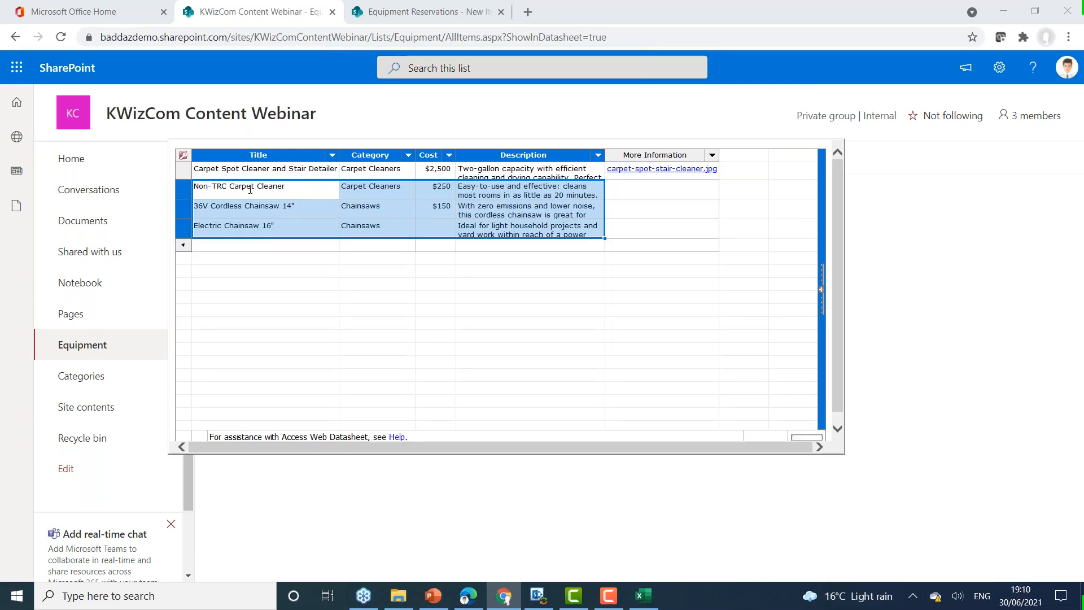
Step: Fill the 36V Cordless Chainsaw's $150 cost down to the Electric Chainsaw 16" row
click(451, 215)
drag(451, 216, 503, 230)
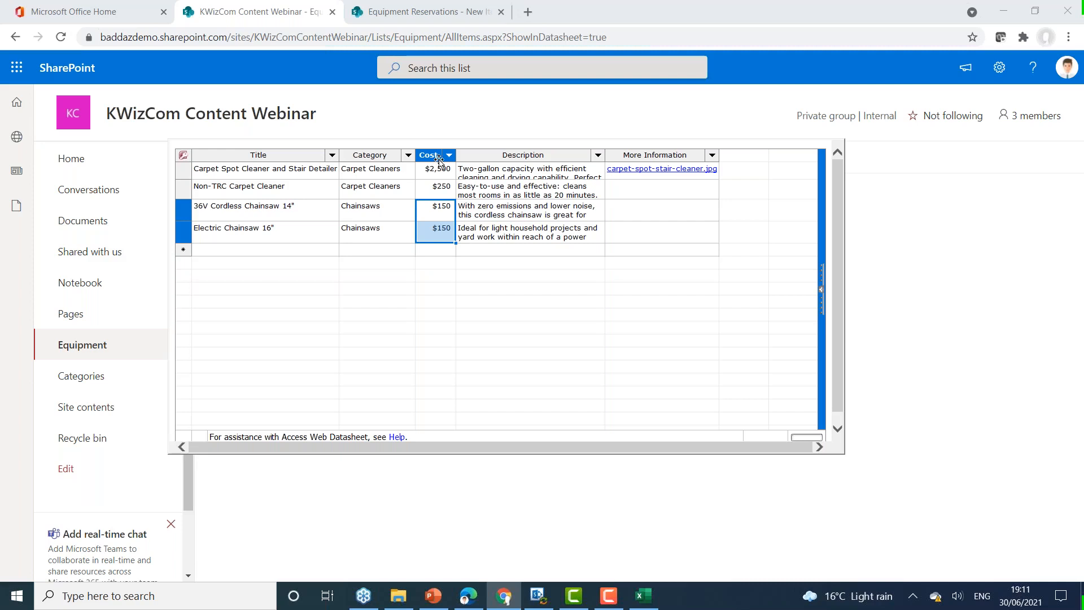
Step: Filter the Category column to Carpet Cleaners and back to all items, and view the Cost column's filter options
click(407, 155)
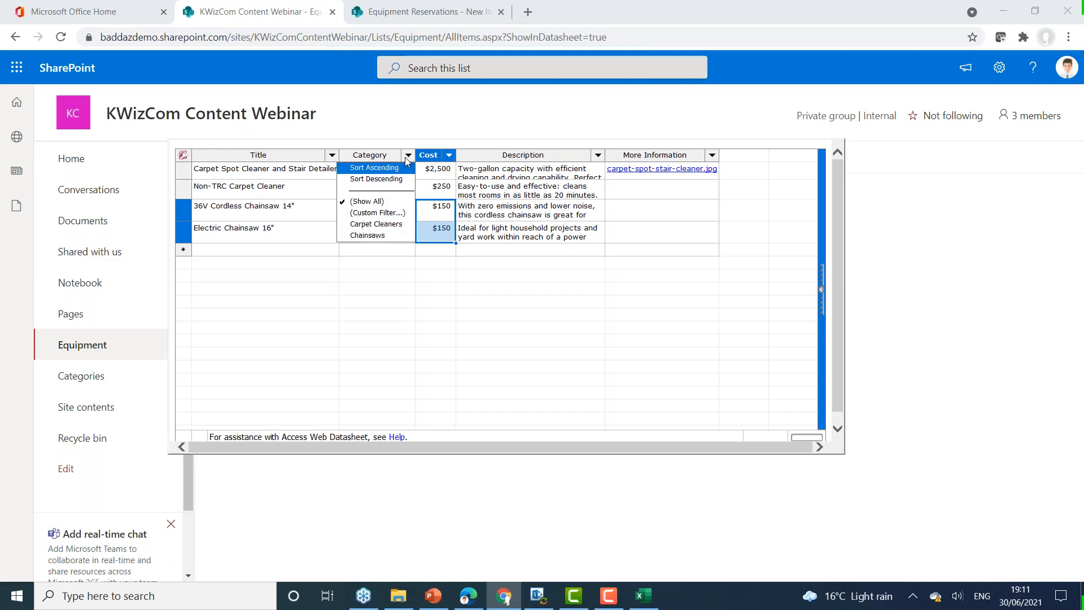
click(375, 224)
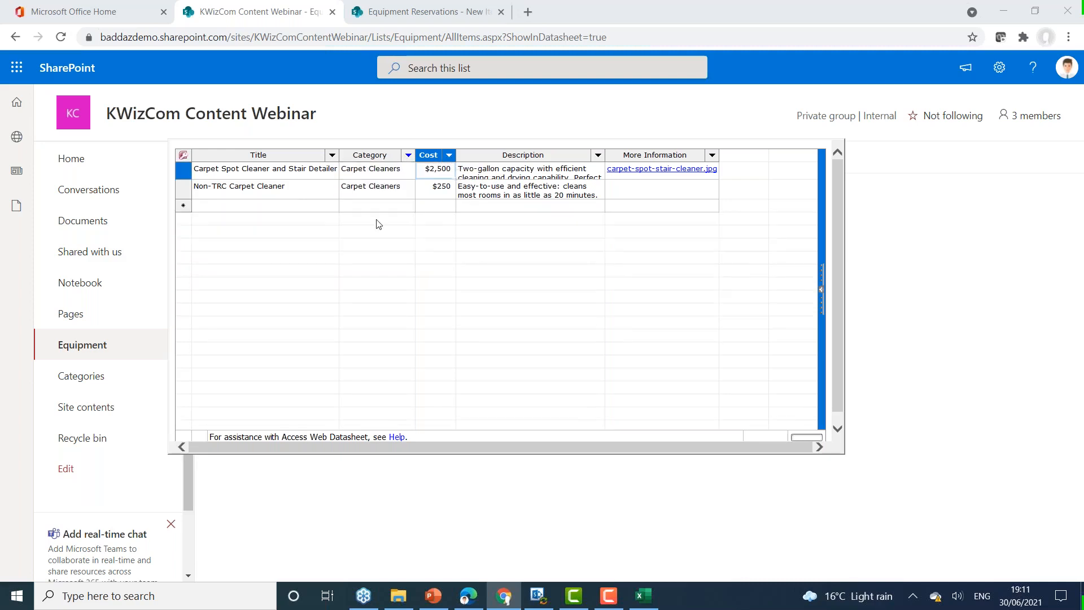
click(407, 155)
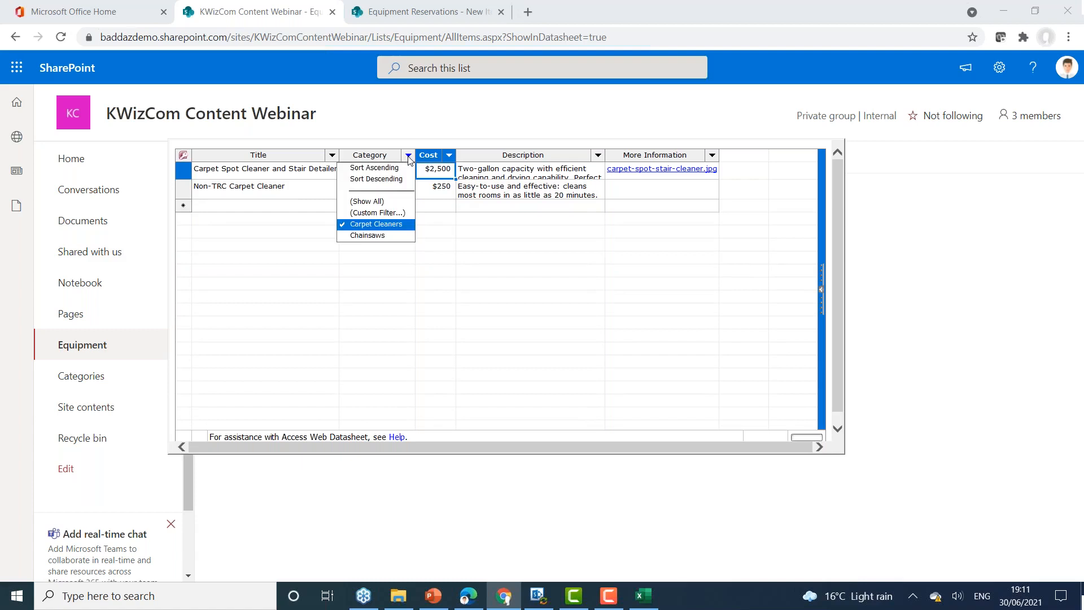
click(367, 199)
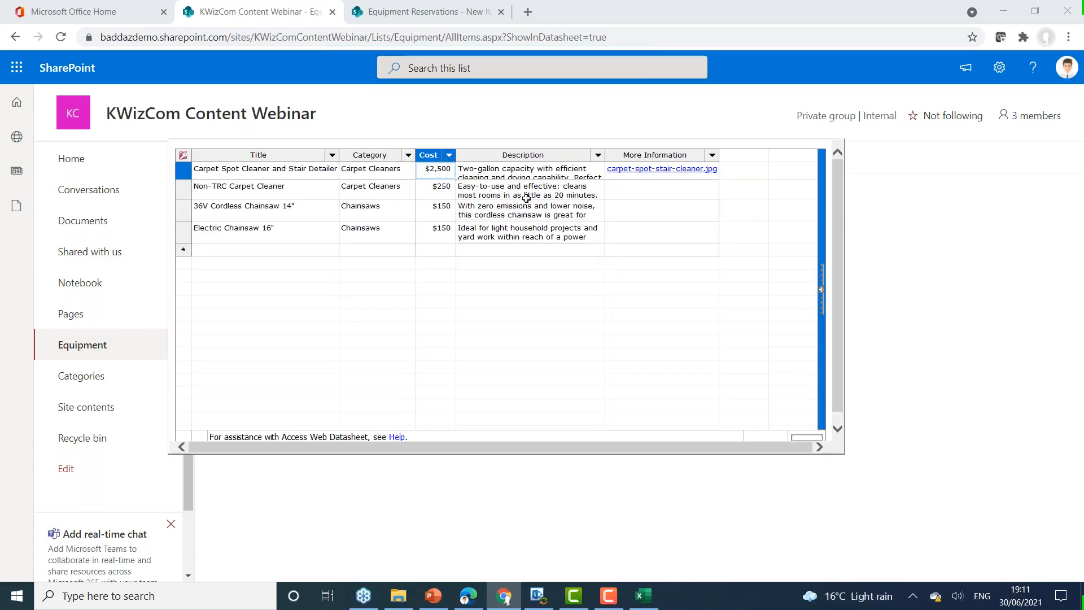
click(449, 156)
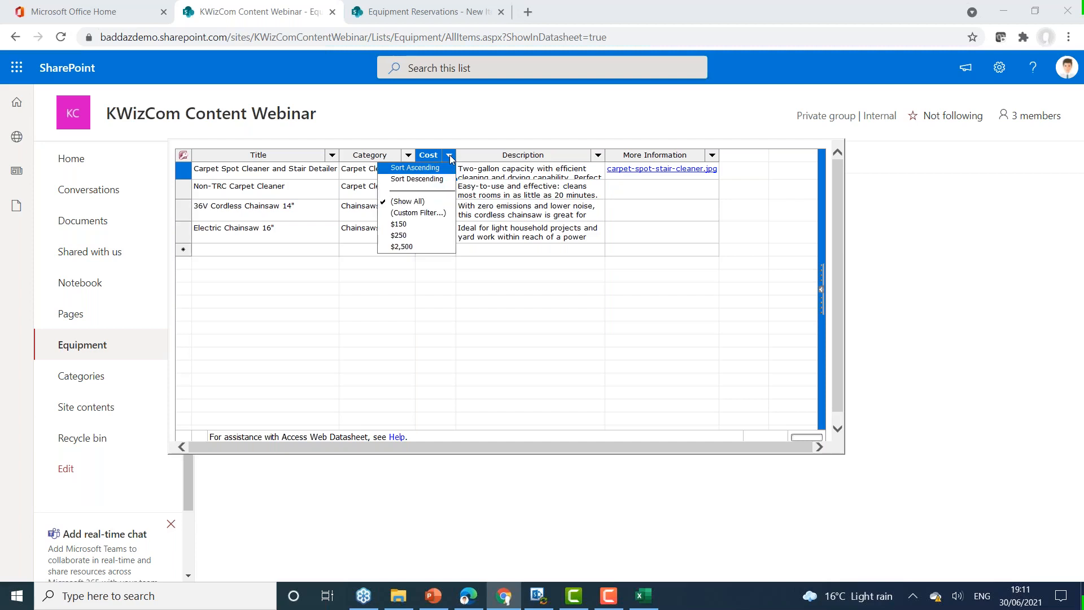
click(449, 157)
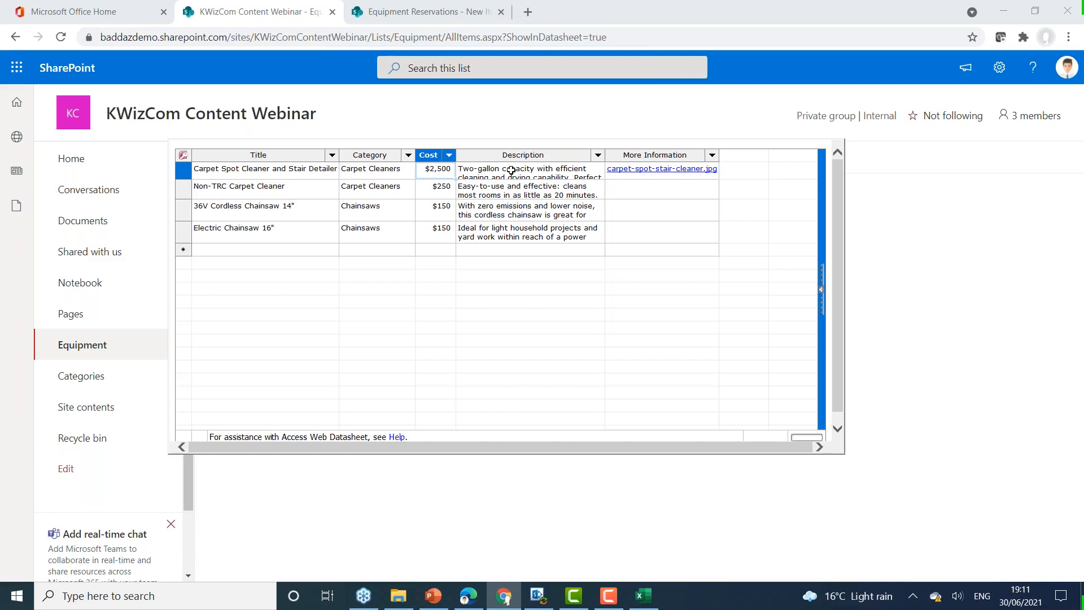
Step: Open the Non-TRC Carpet Cleaner item for editing from the standard Equipment list view and view its Category choices
click(87, 346)
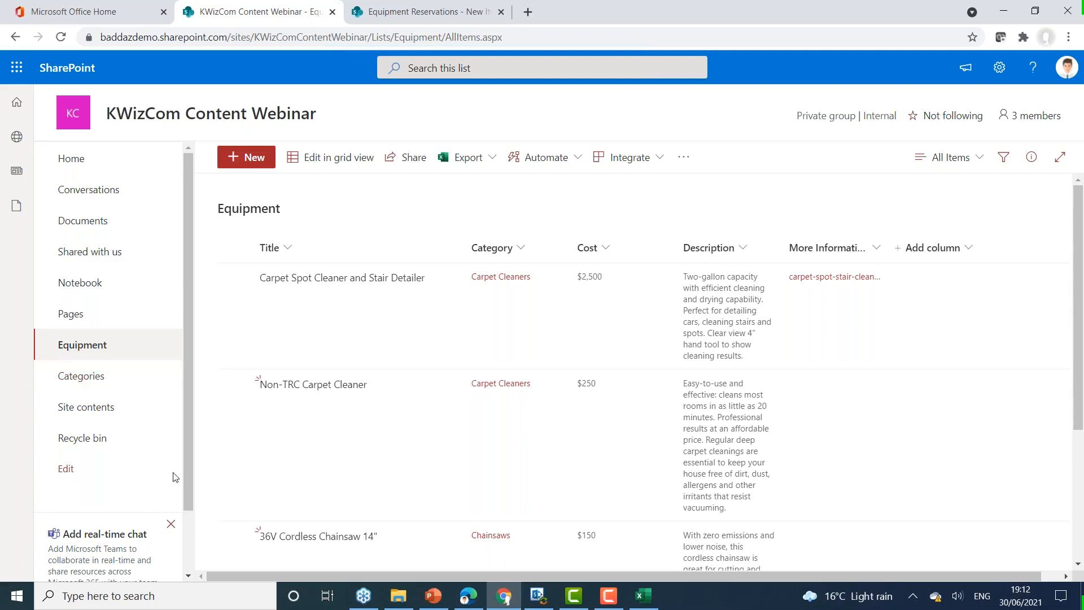
click(235, 385)
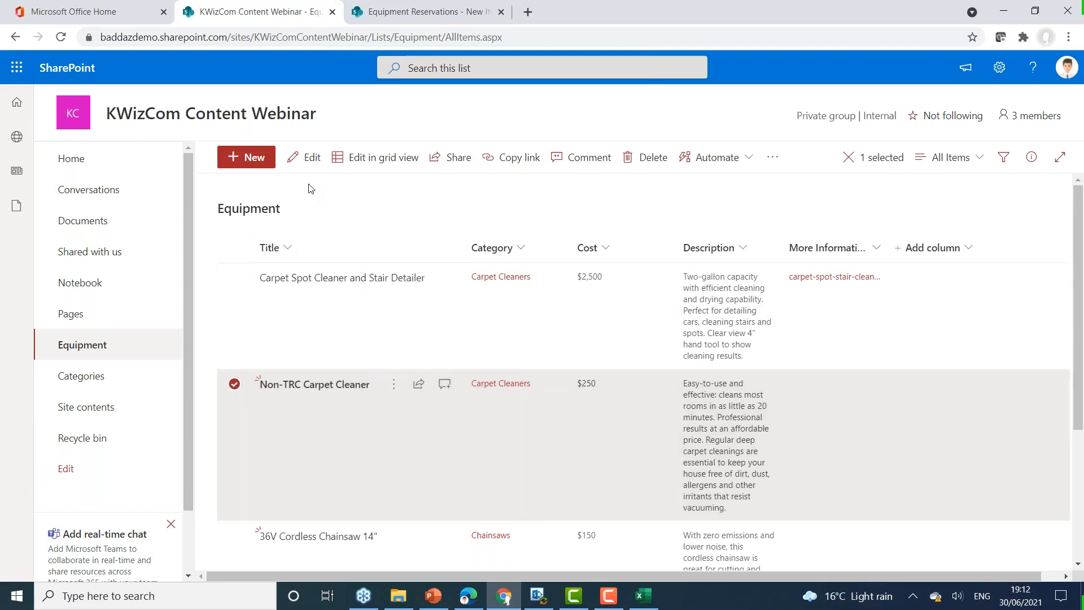
click(316, 158)
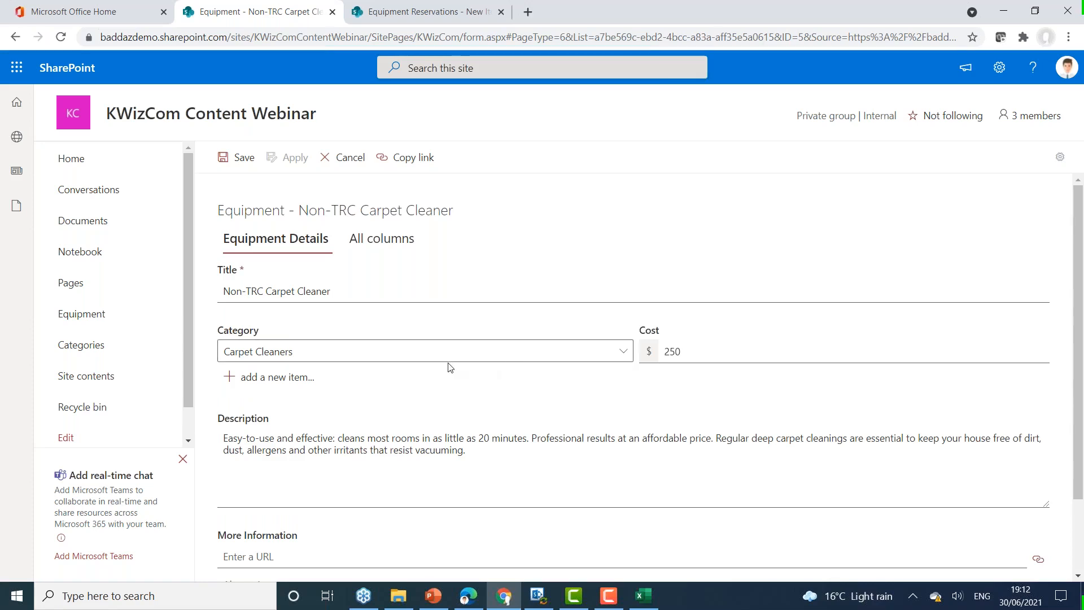
click(491, 351)
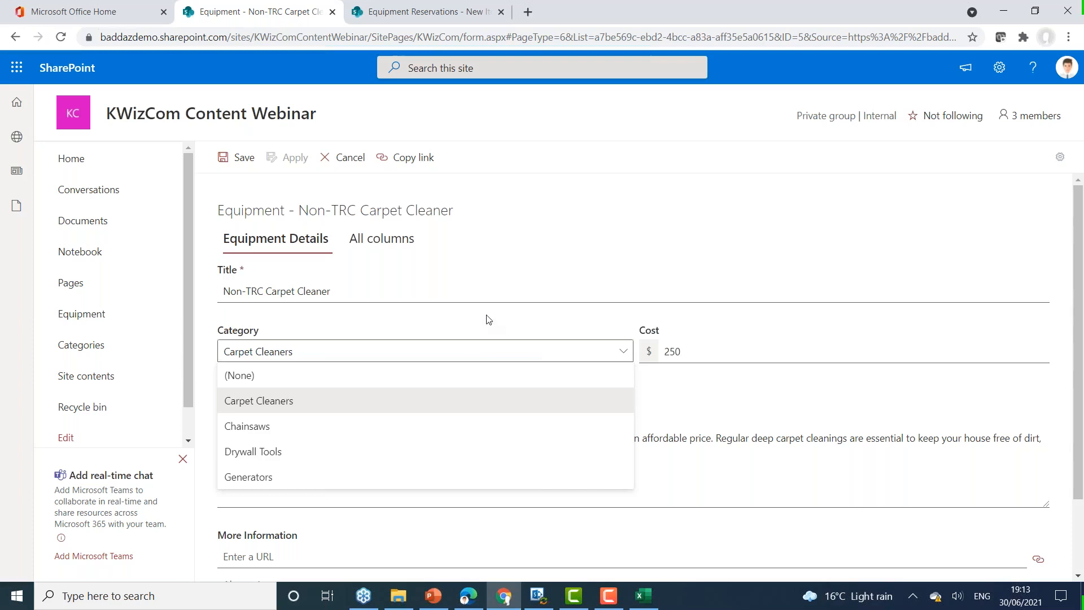
click(489, 318)
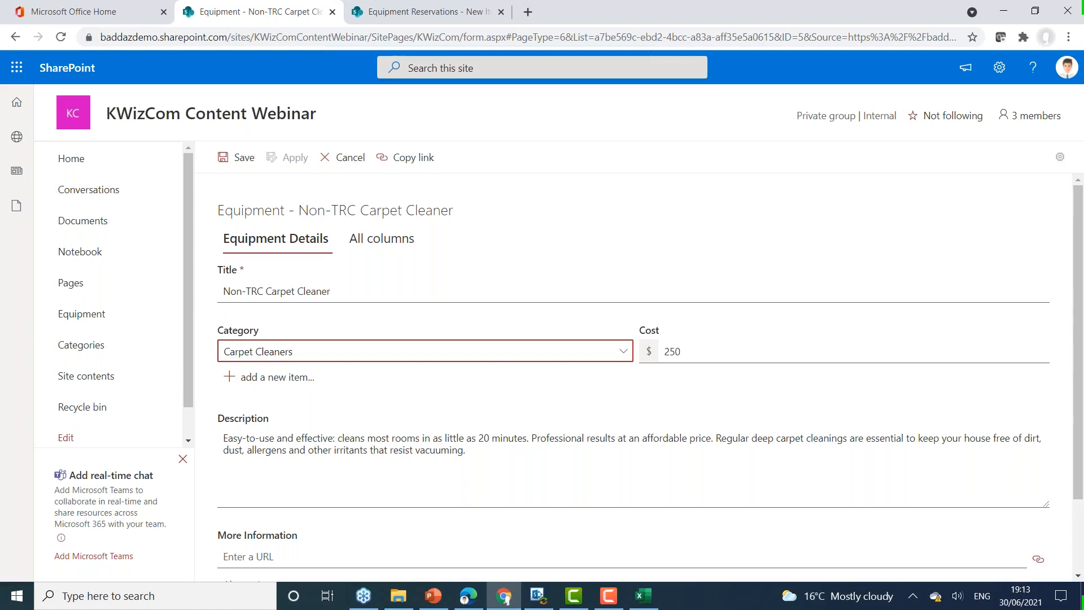
Step: Open the file picker for the item's More Information link and view its Web search, OneDrive and From a link sources
scroll(650, 382, down, 3)
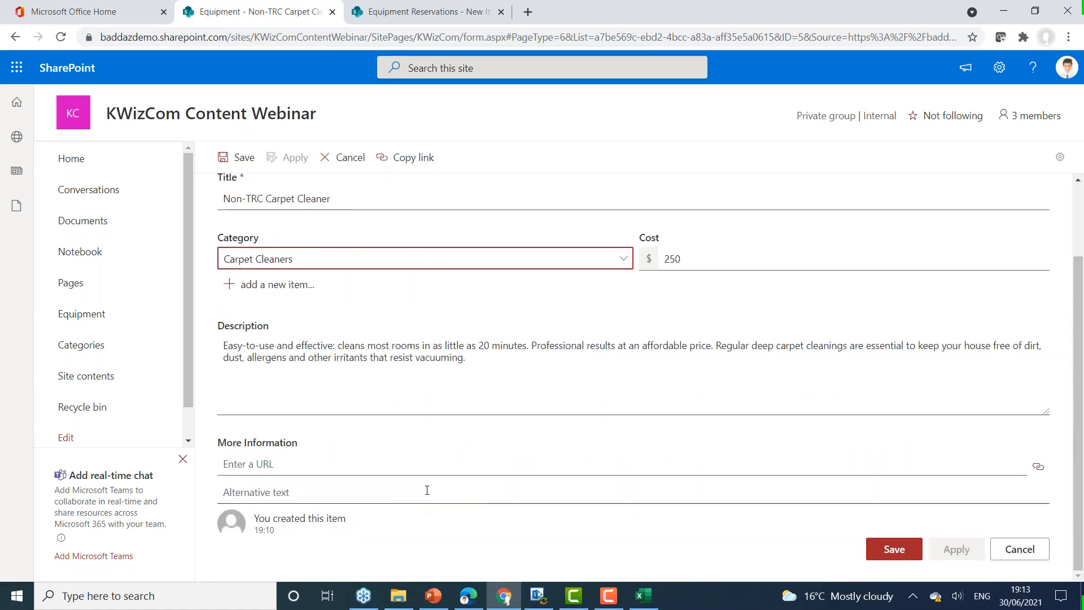
click(353, 461)
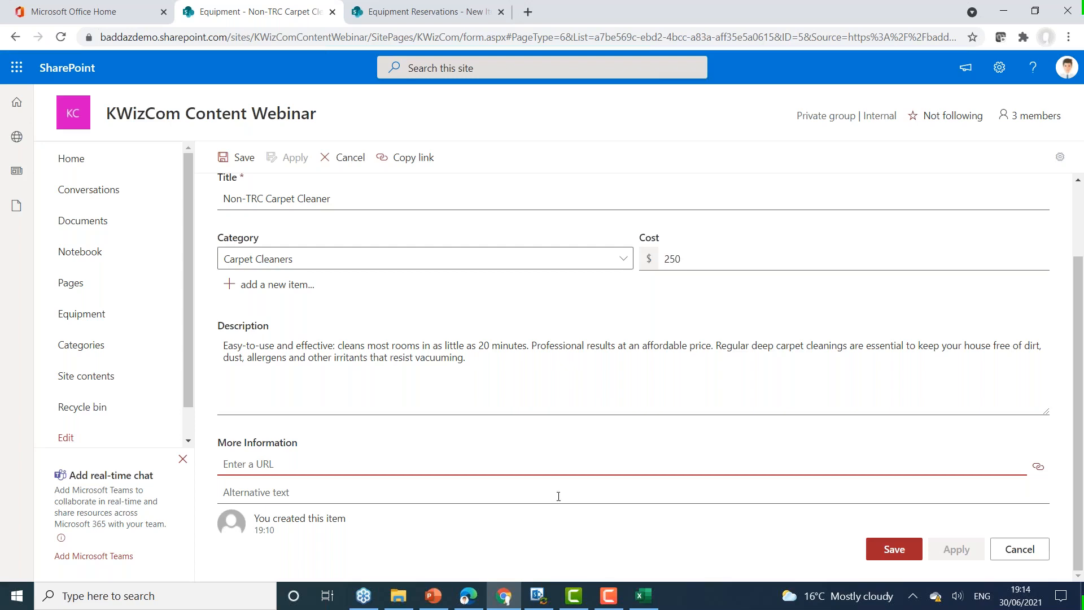
click(1047, 466)
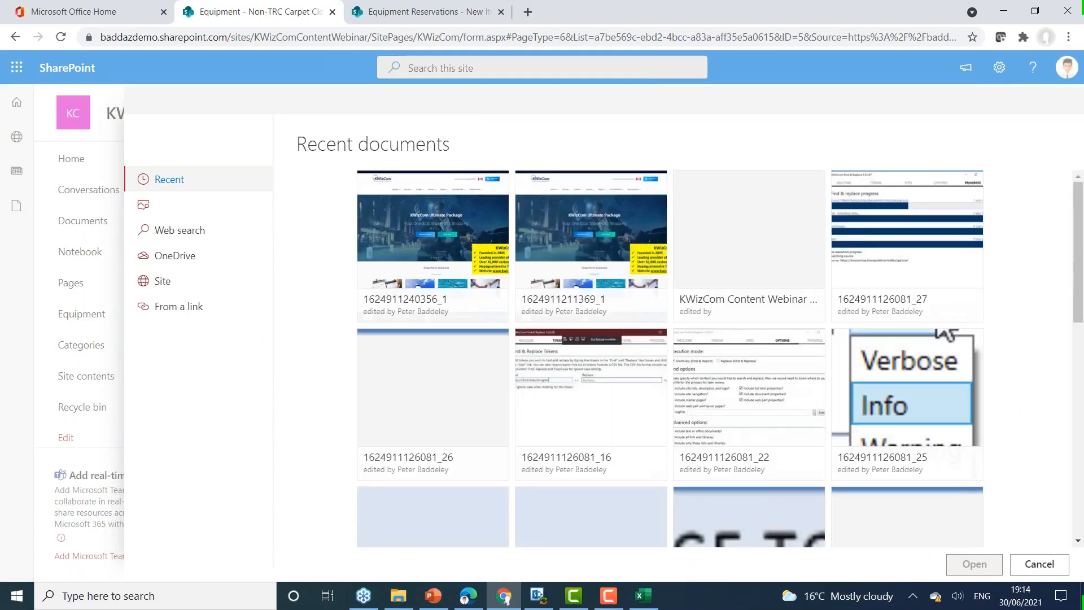
click(190, 232)
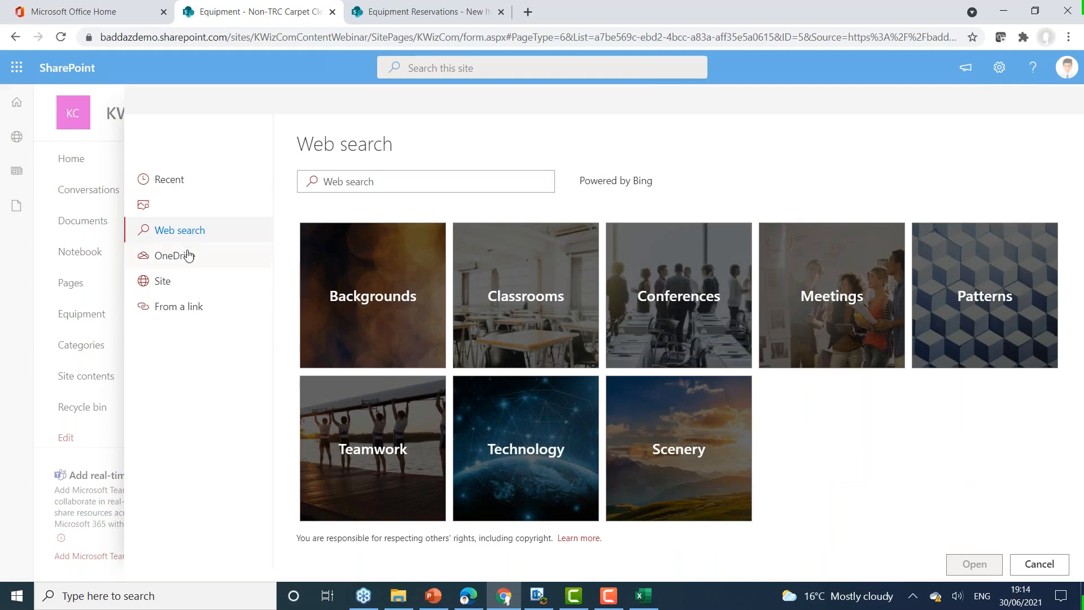
click(188, 255)
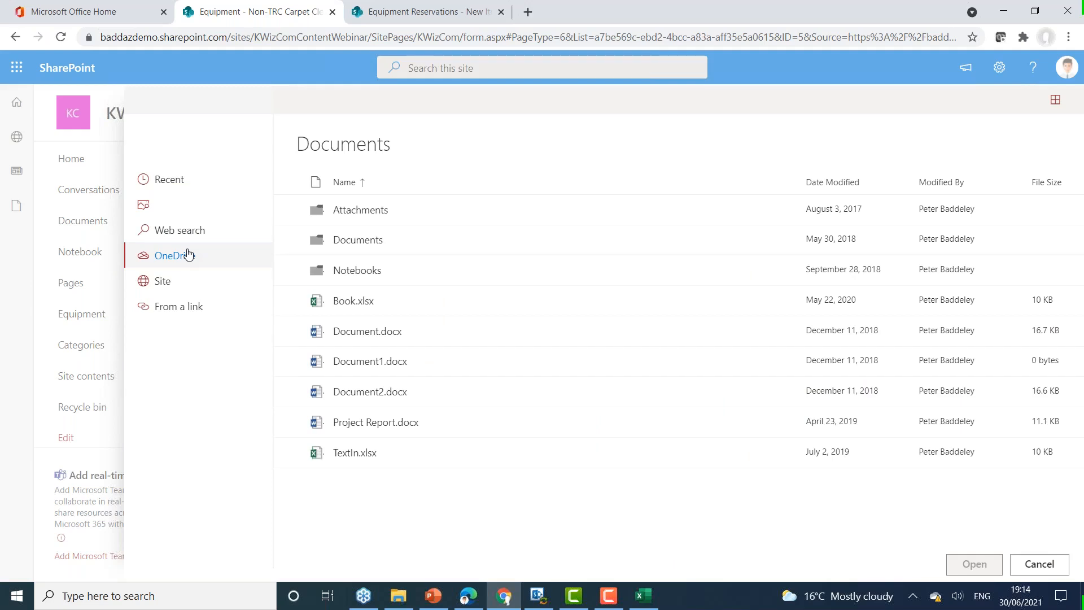
click(194, 305)
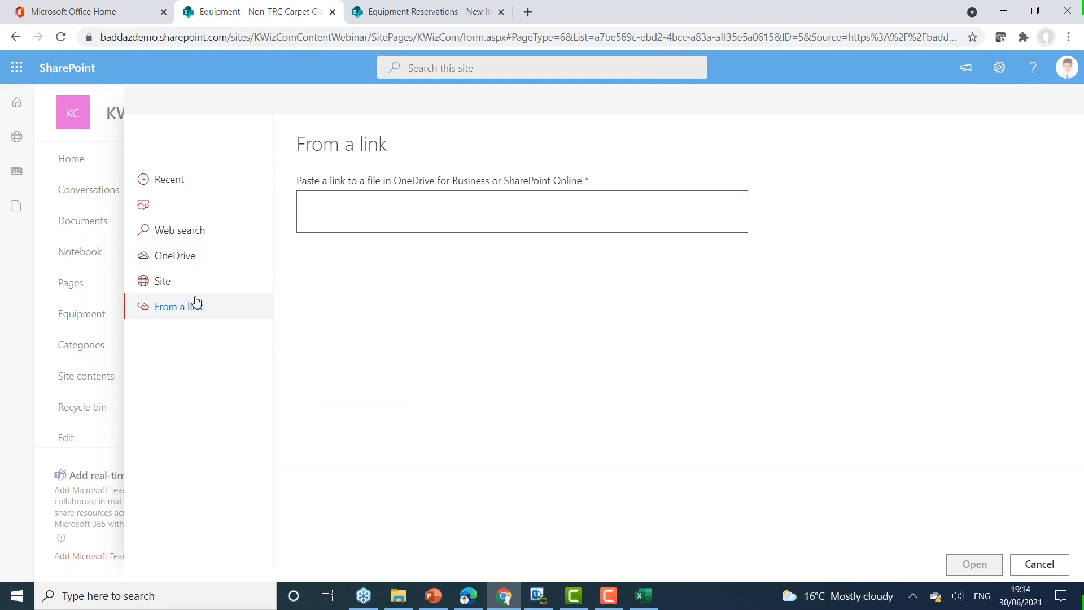
Step: Browse the site's Site Assets library in the file picker using the Tiles view
click(184, 289)
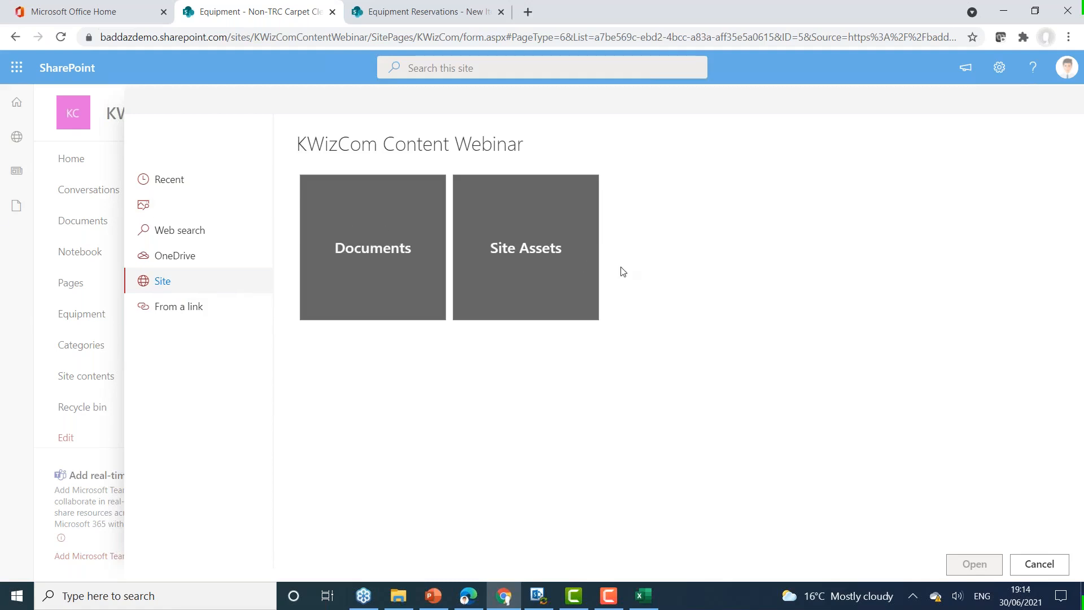
click(539, 250)
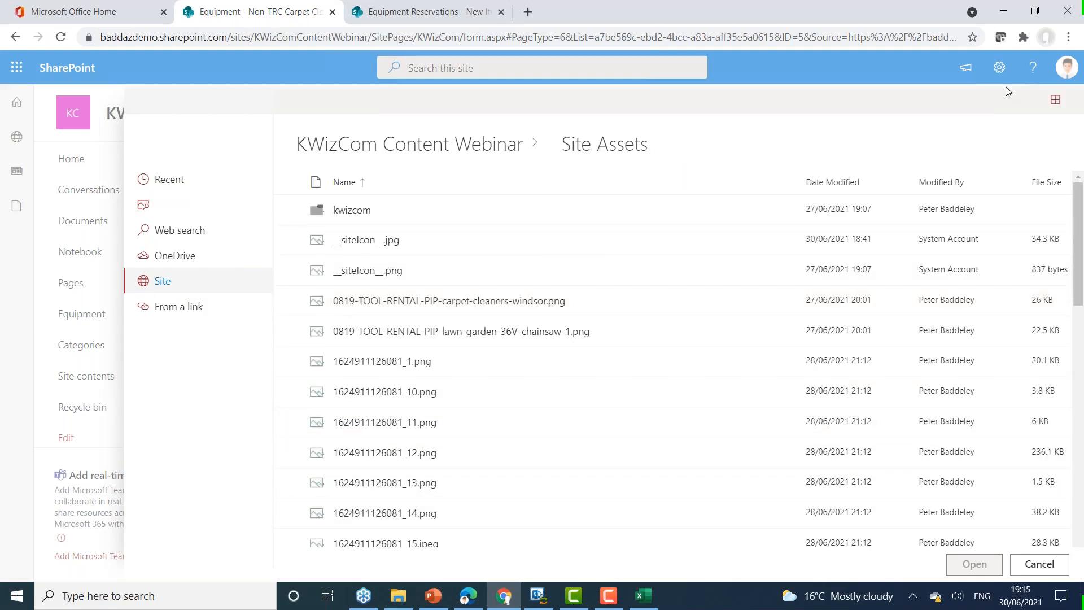
click(1055, 100)
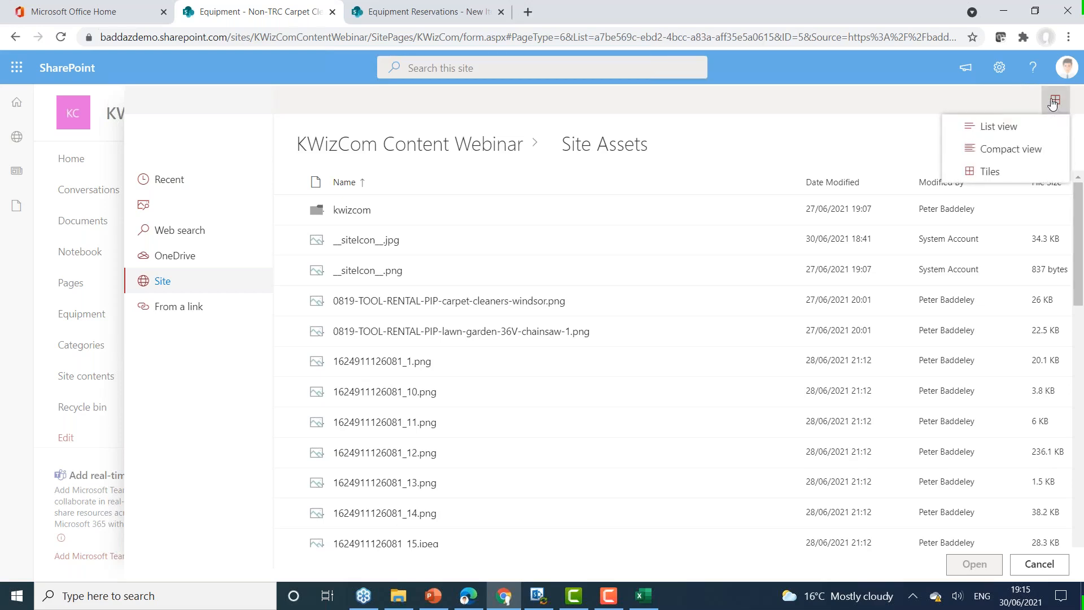
click(1007, 172)
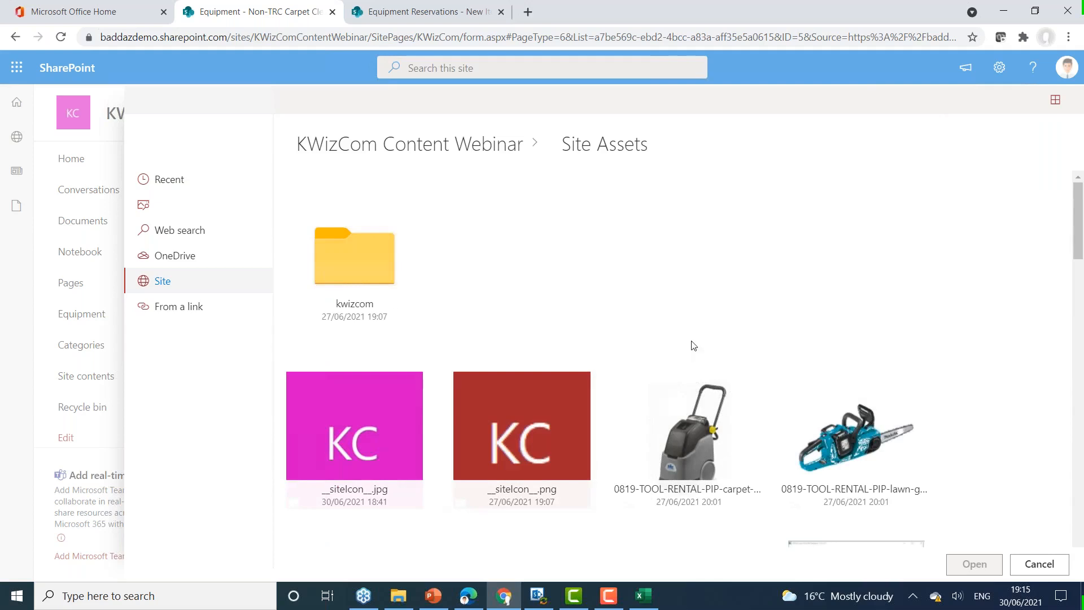
scroll(692, 345, down, 4)
scroll(717, 355, up, 2)
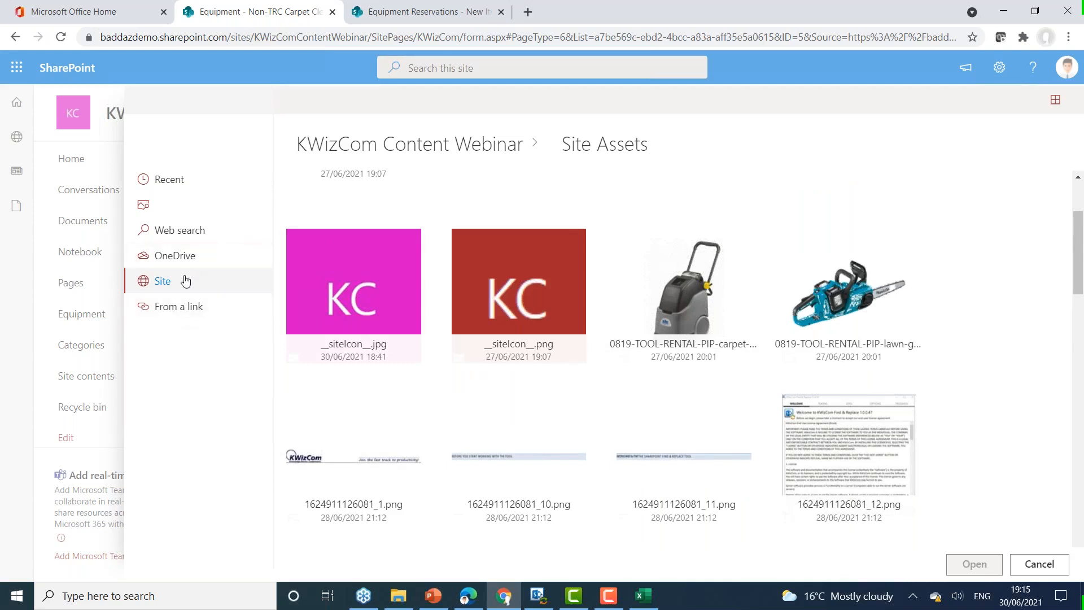
Step: Link Technical Manual.docx from the site's Documents library as the item's More Information and save the item
click(415, 147)
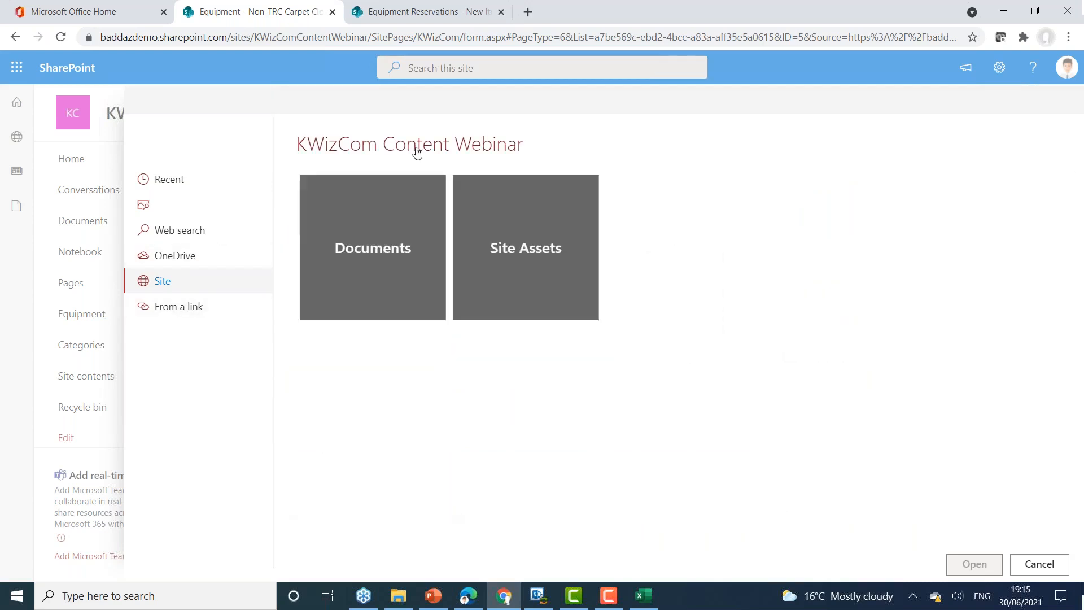
click(394, 215)
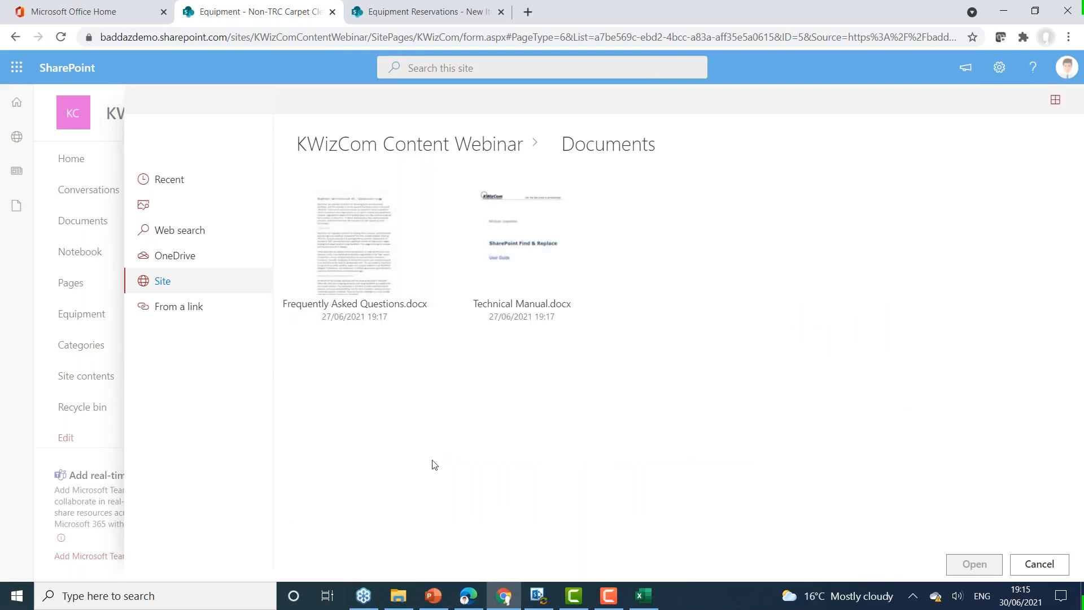
click(595, 181)
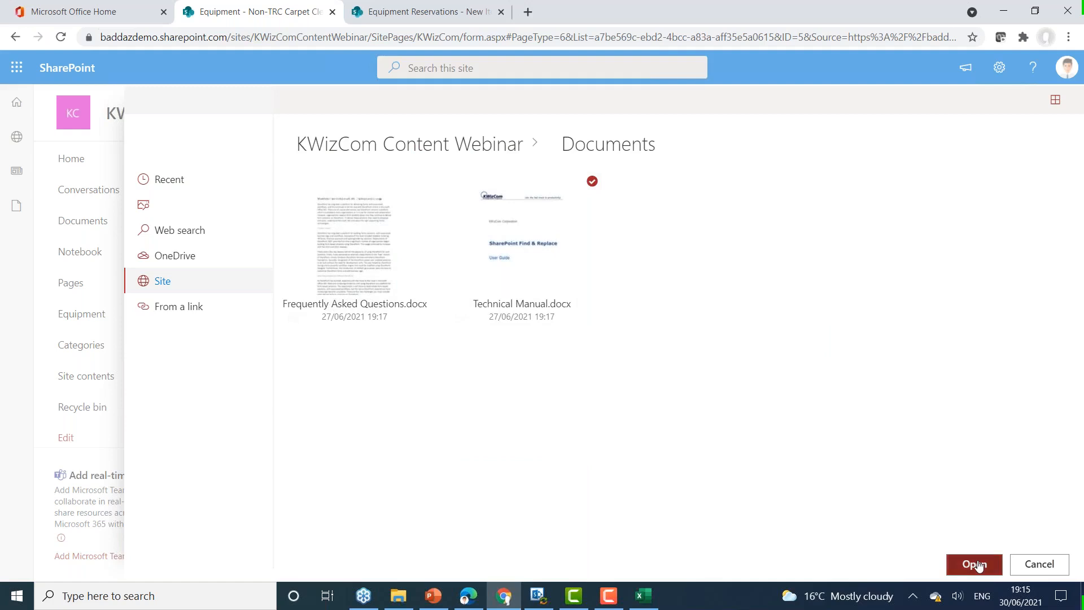
click(975, 565)
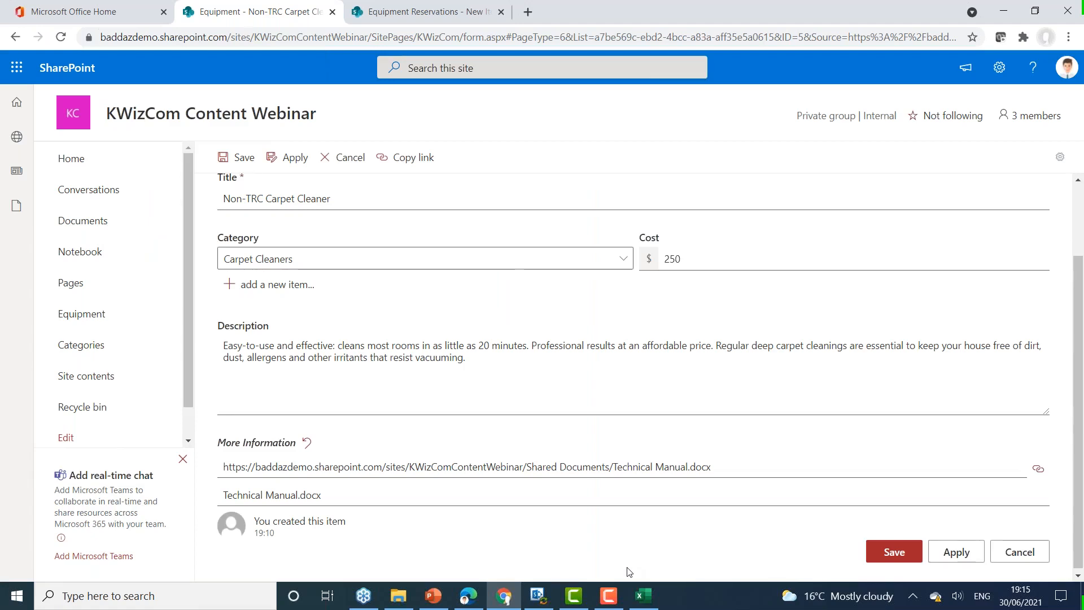
click(894, 552)
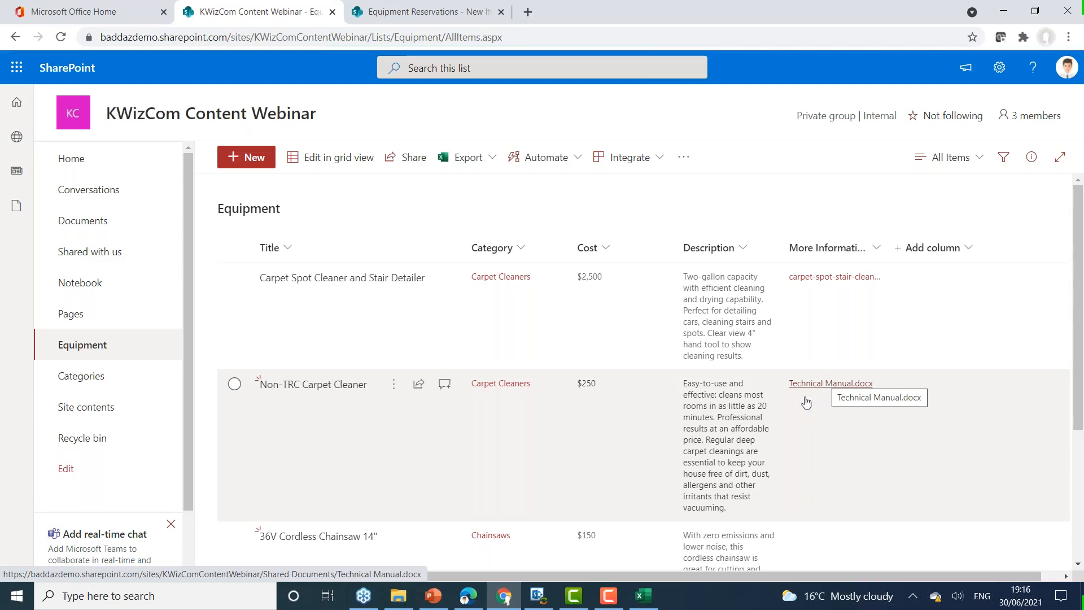
Step: Switch to KWizCom Find & Replace to view its token list, and return to the SharePoint site in Chrome
mouse_move(542, 604)
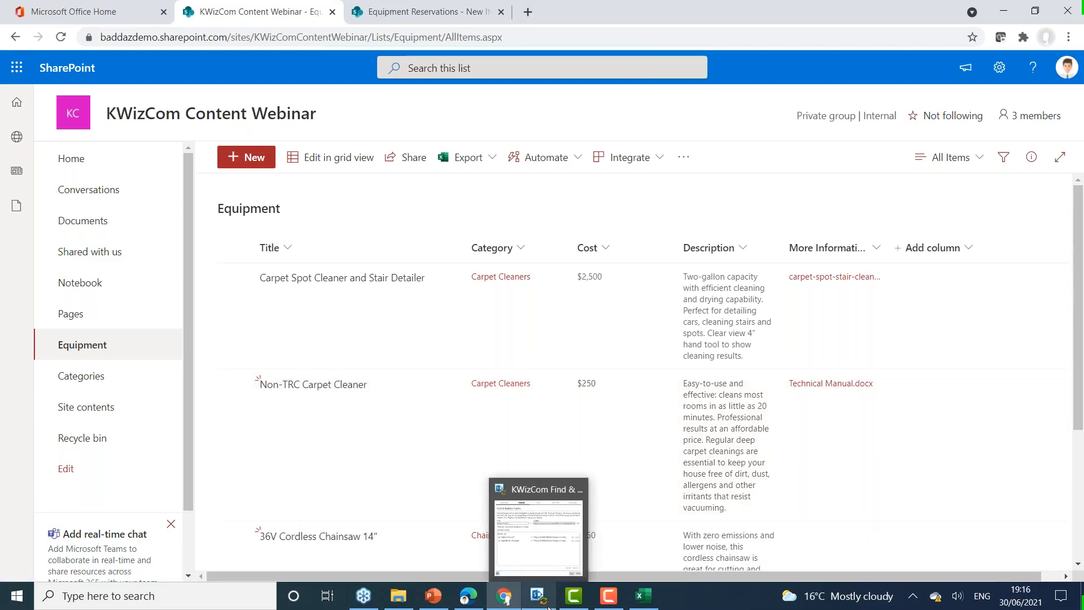
click(539, 525)
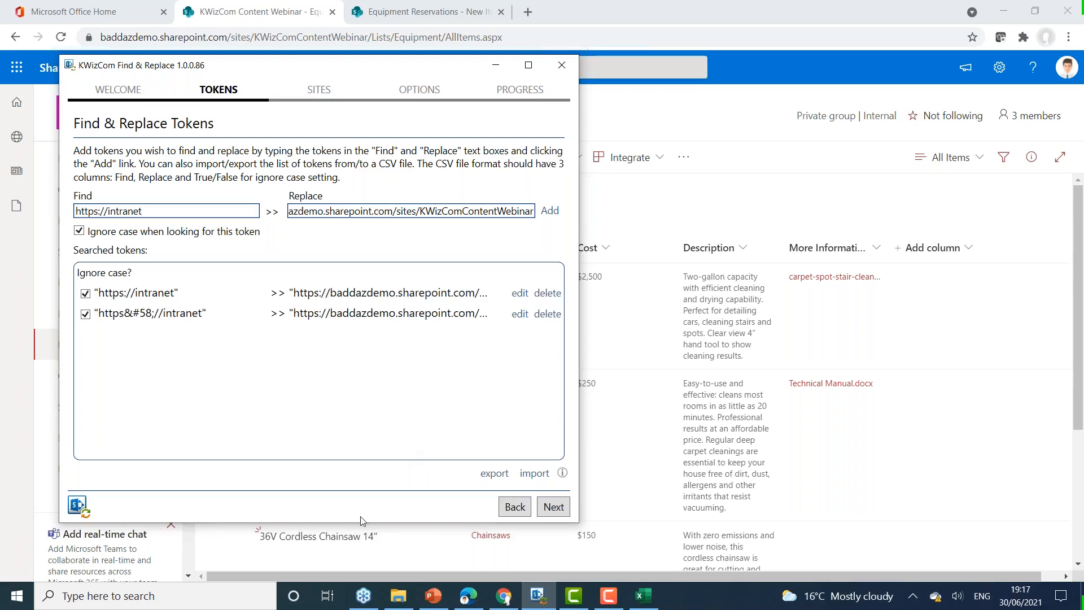
mouse_move(506, 603)
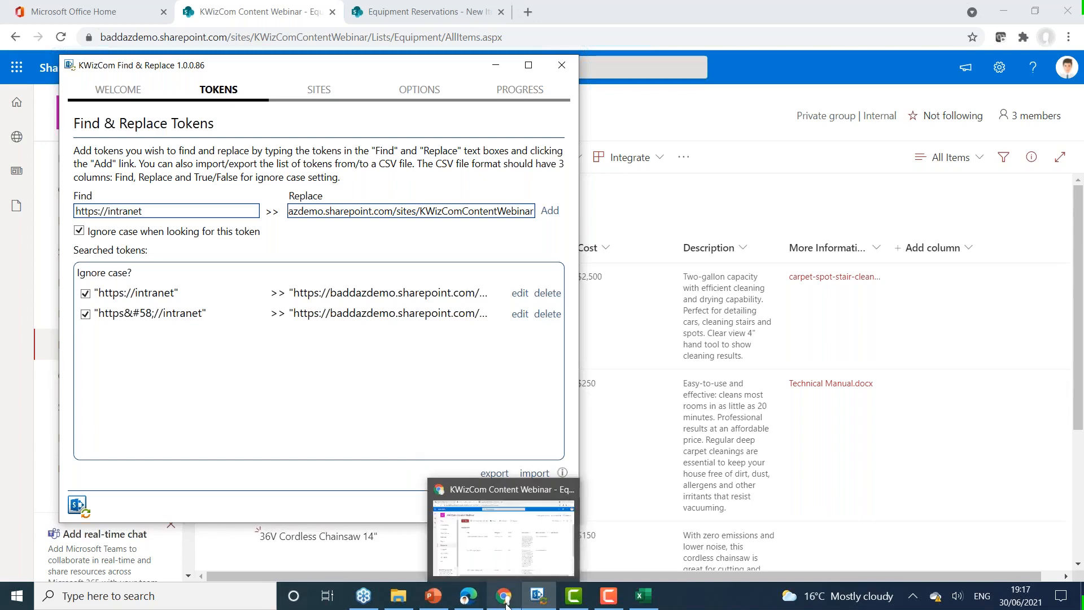
click(475, 511)
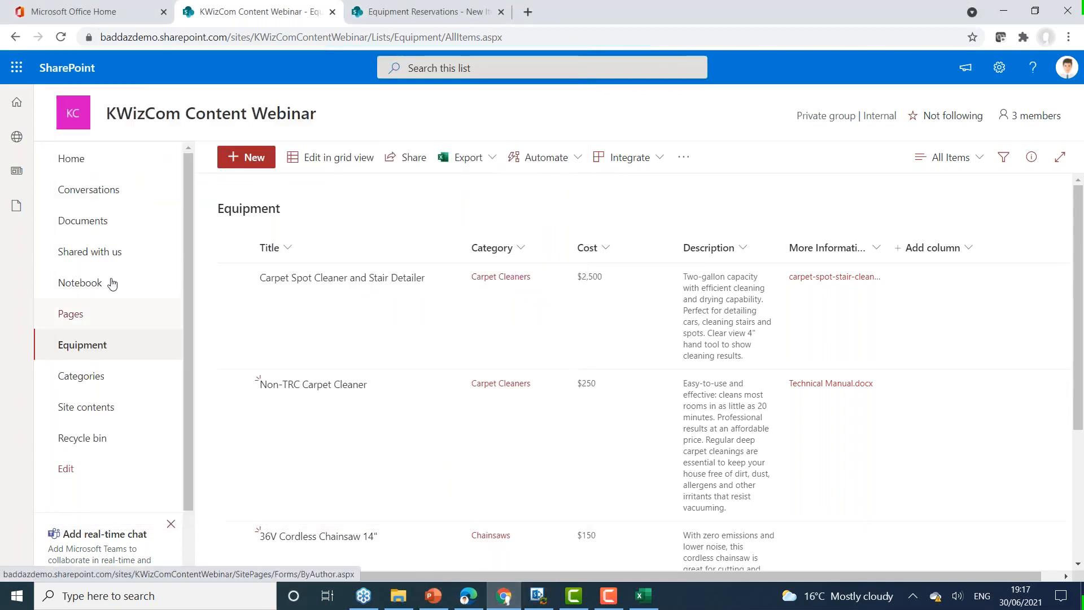
Step: Open Technical Manual.docx from the Documents library, examine its installation section for intranet links, and close the document
click(90, 220)
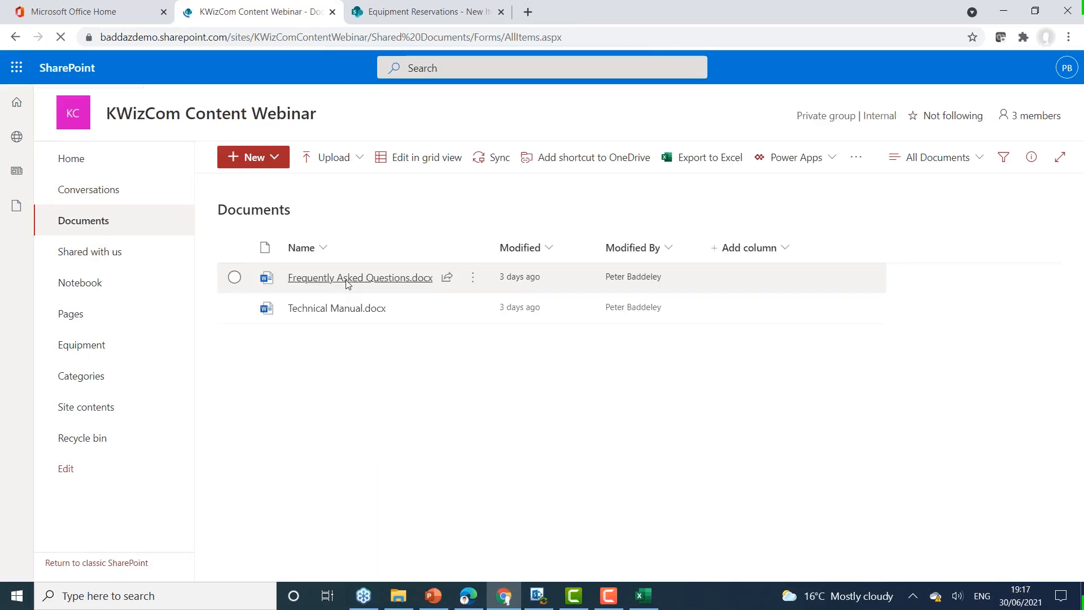
click(350, 315)
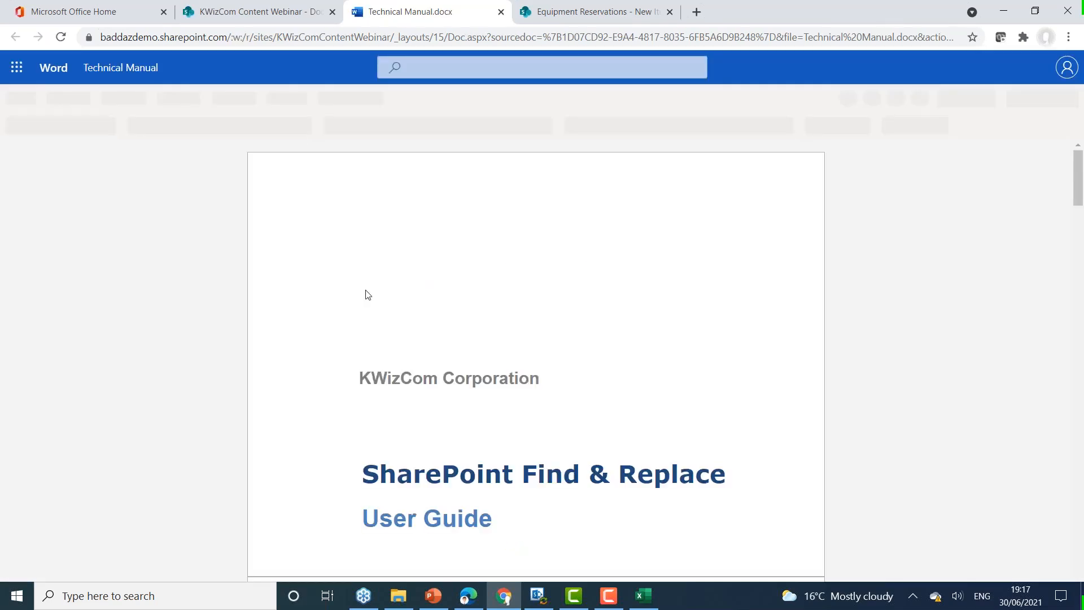
scroll(851, 367, down, 5)
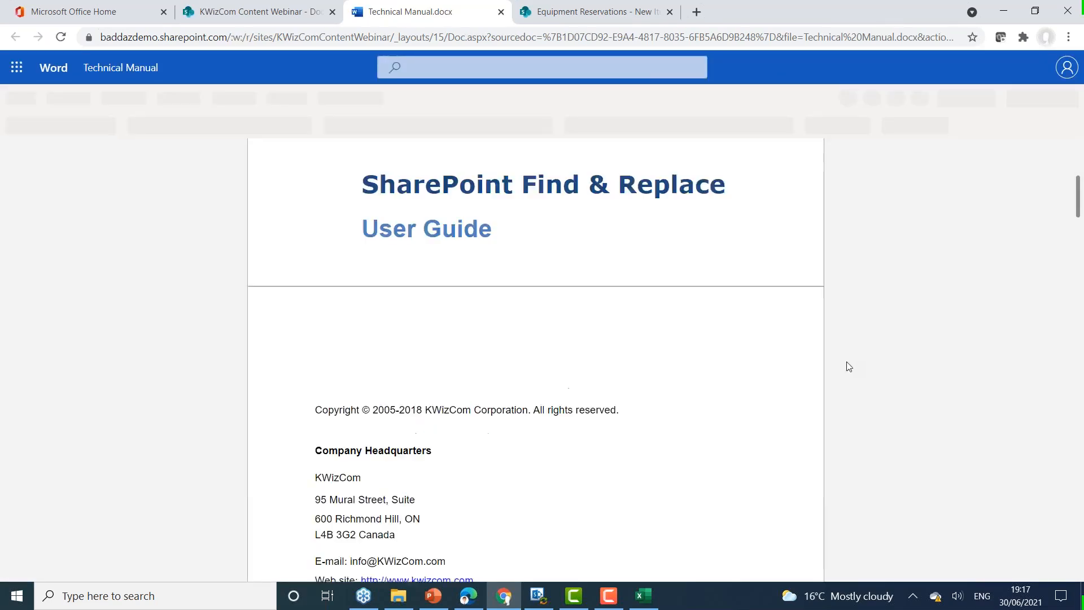
scroll(764, 401, down, 10)
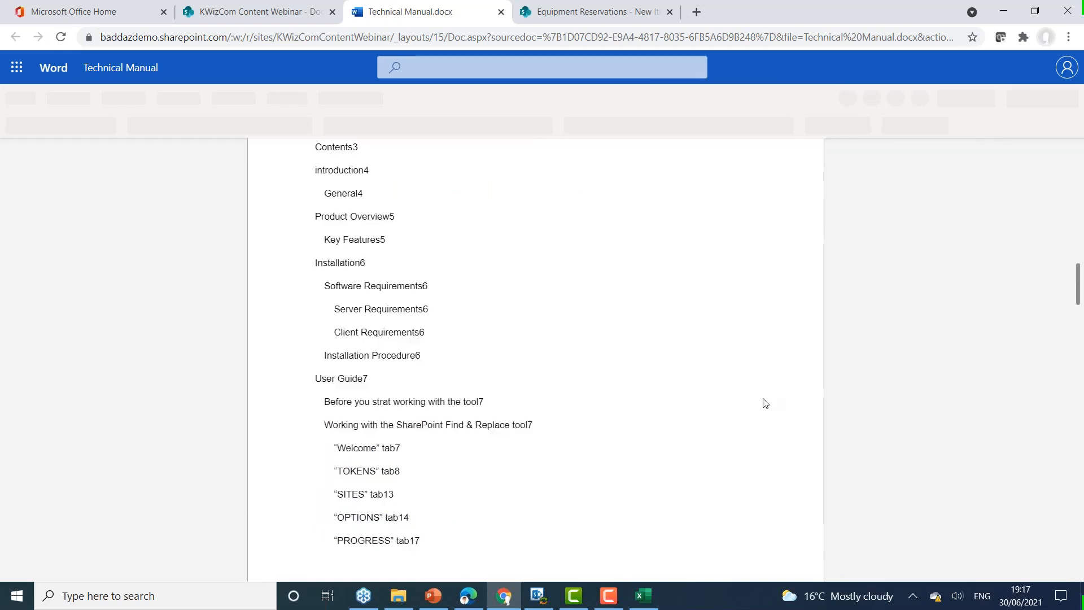
scroll(764, 402, down, 6)
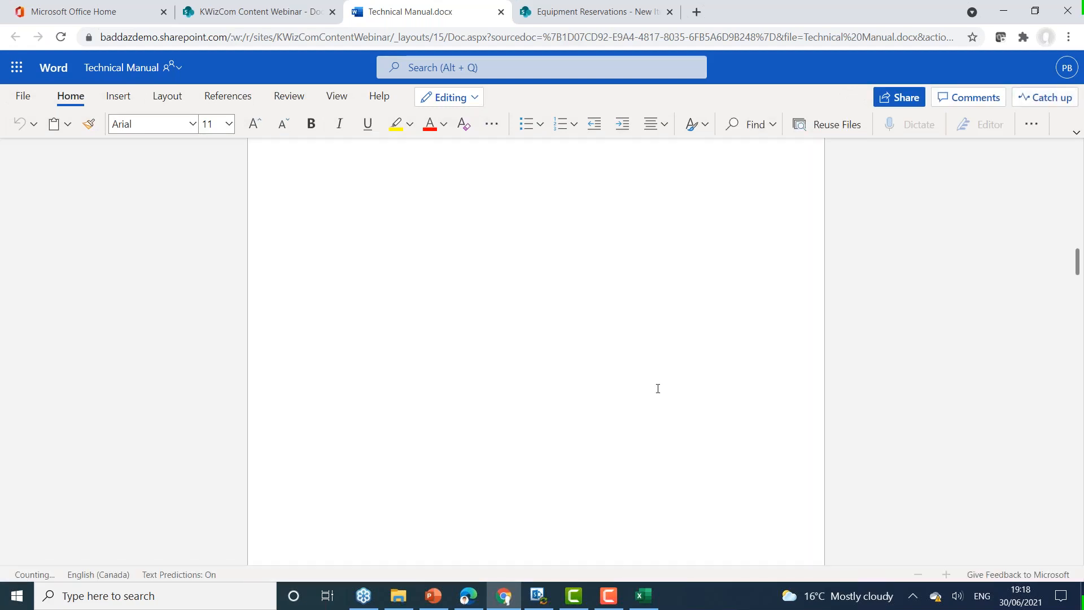
drag(1077, 274, 1077, 317)
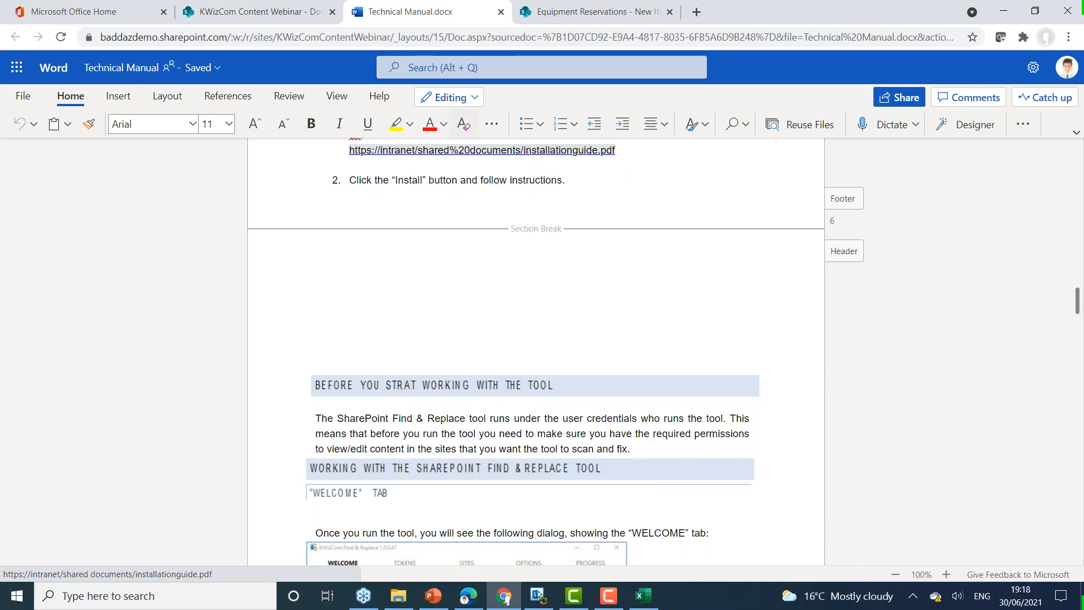
click(501, 12)
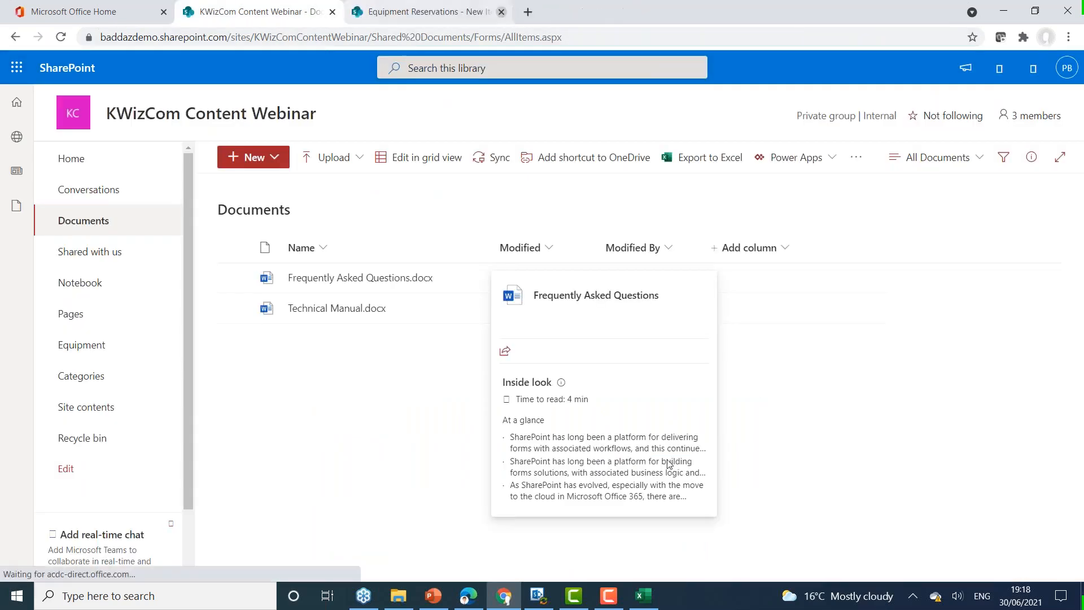
click(536, 596)
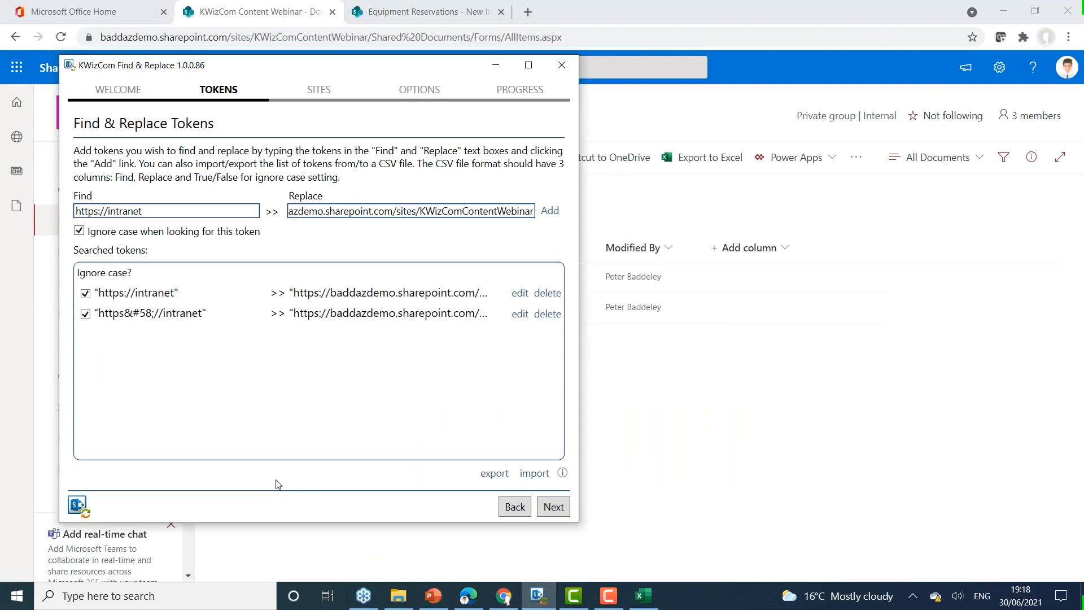
click(144, 207)
drag(304, 212, 540, 201)
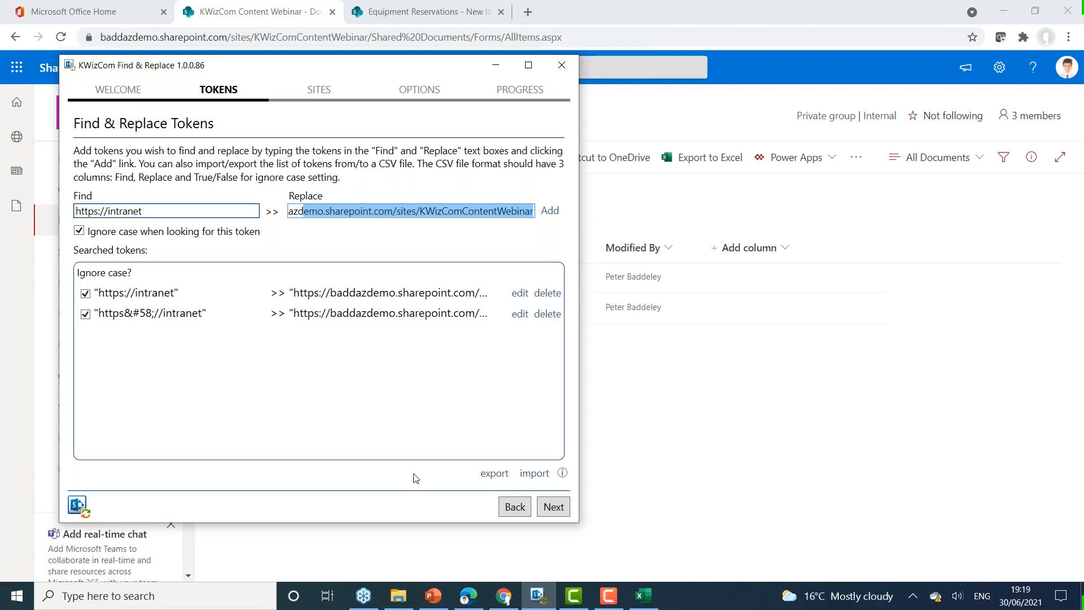
Step: Proceed to the sites to search, validate the login for the KWizComContentWebinar site, and continue to the execution options
click(554, 507)
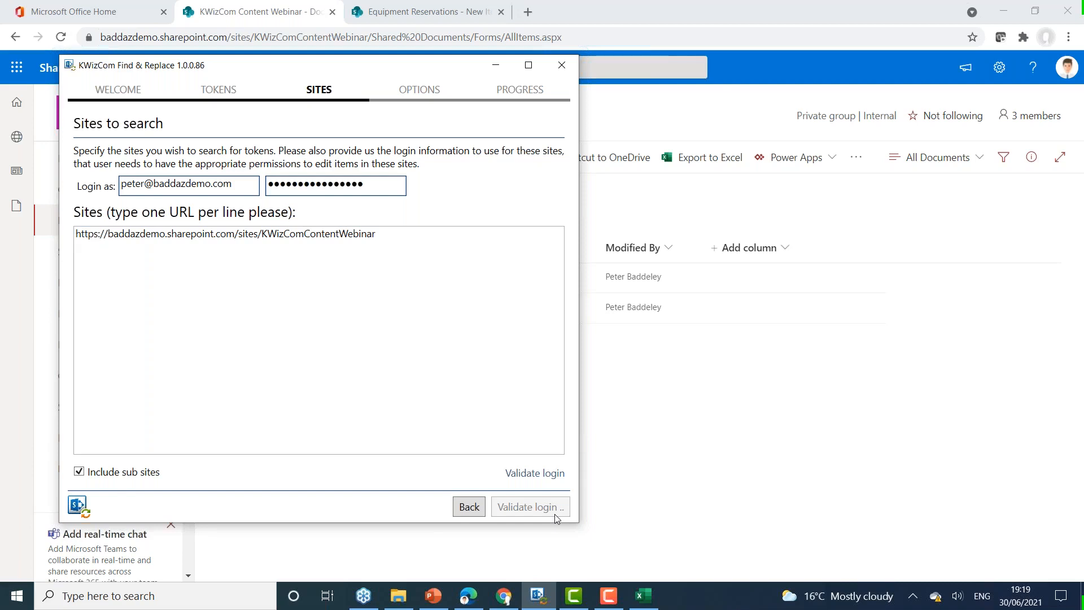
click(530, 474)
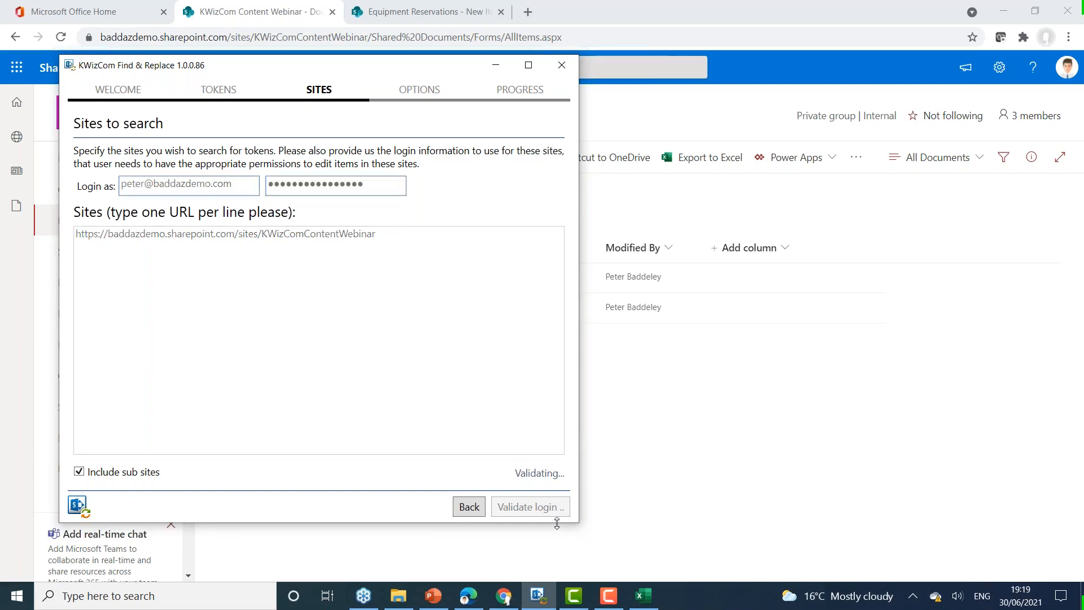
click(601, 355)
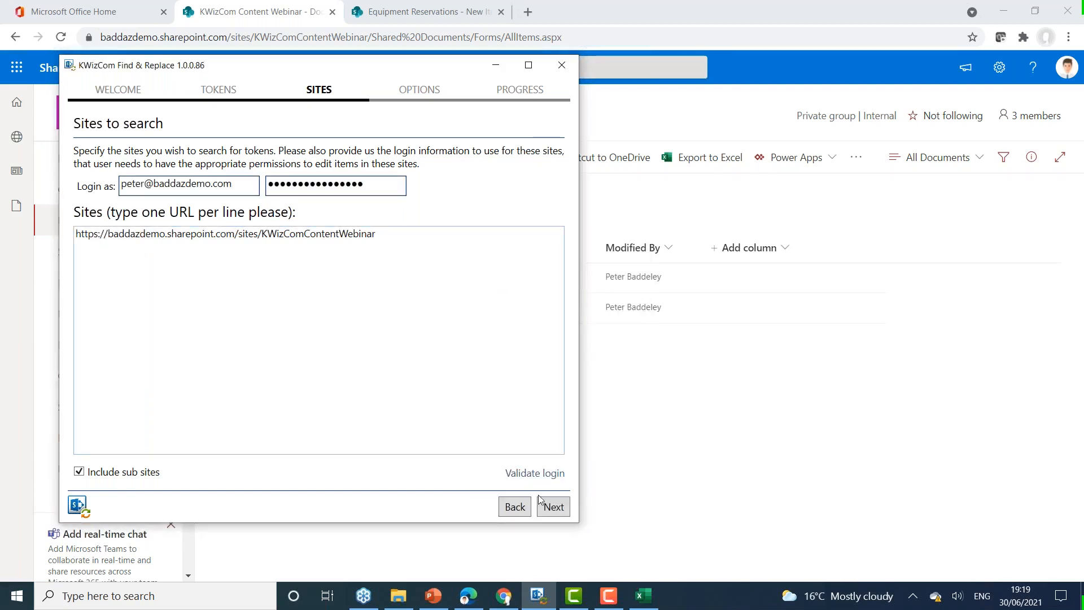
click(551, 506)
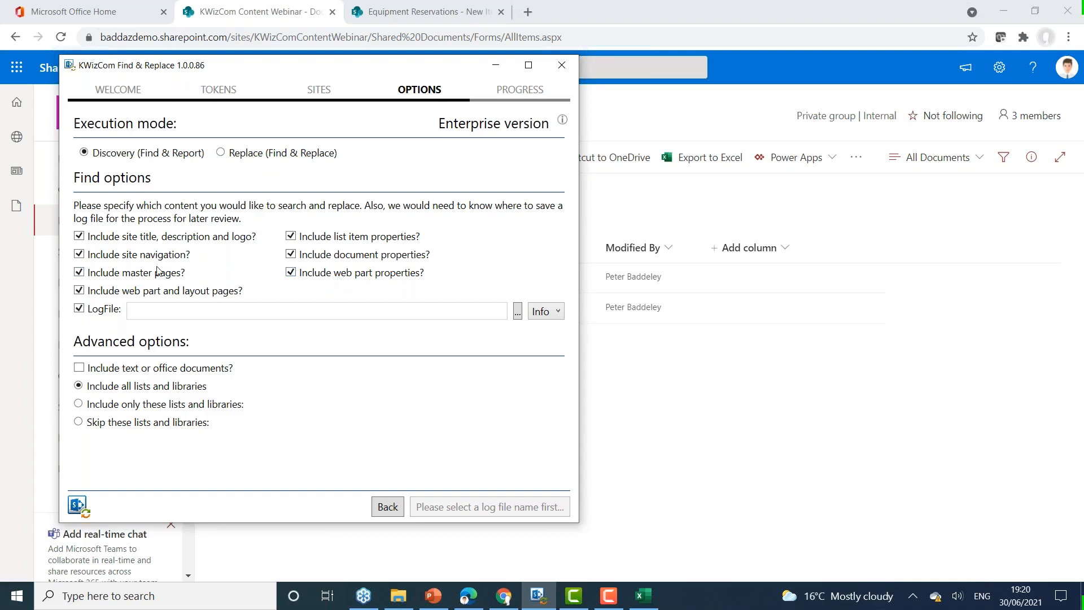
Step: Exclude site title, navigation, master pages, web part and layout pages, and list item, document and web part properties from the search
click(80, 239)
click(80, 255)
click(79, 273)
click(80, 290)
click(292, 273)
click(291, 254)
click(291, 237)
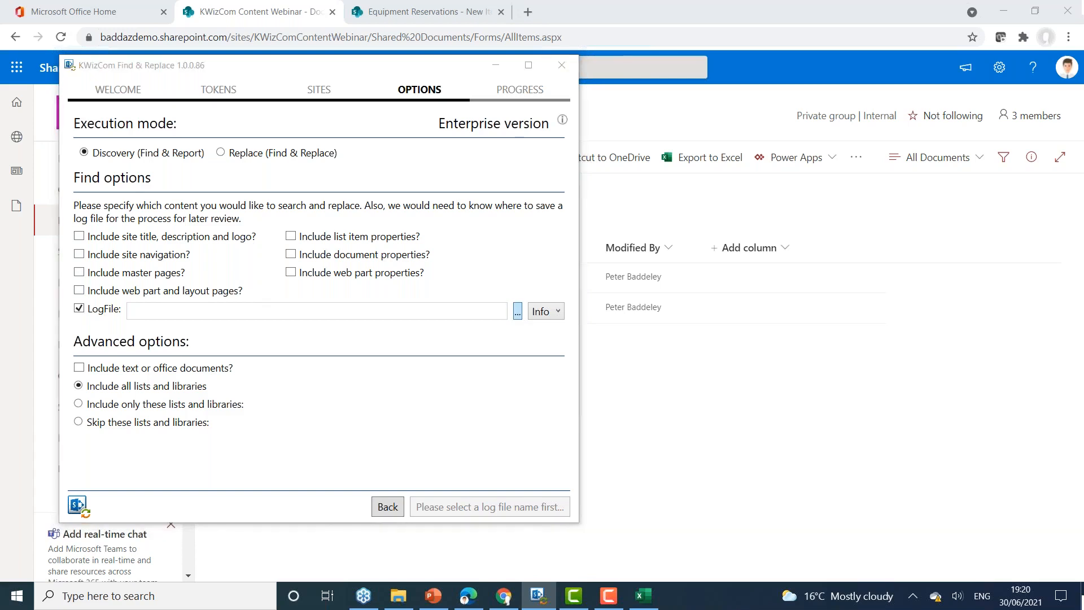
click(517, 312)
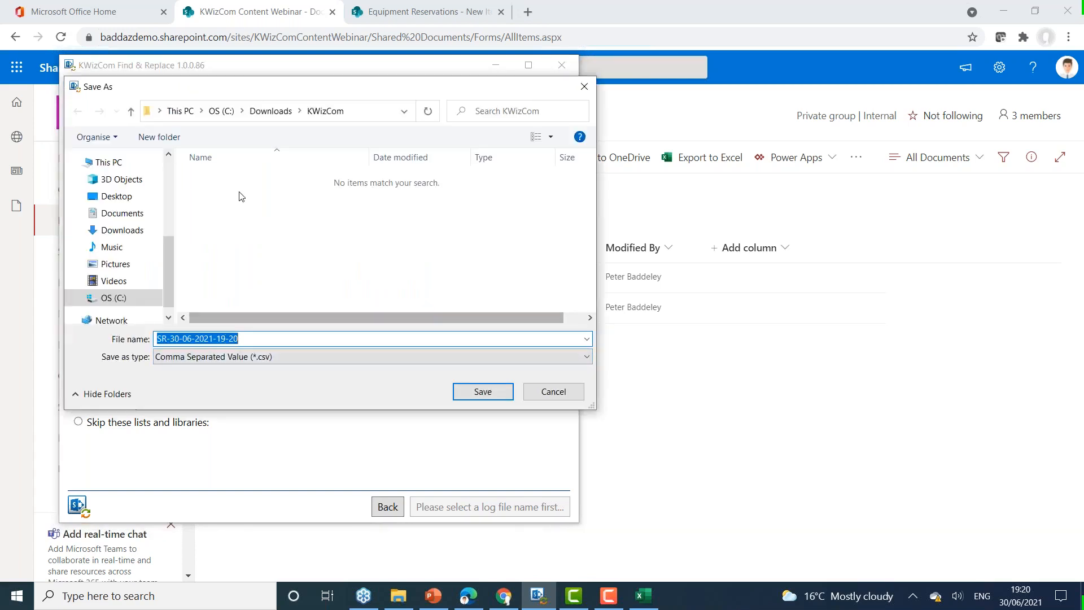
click(499, 394)
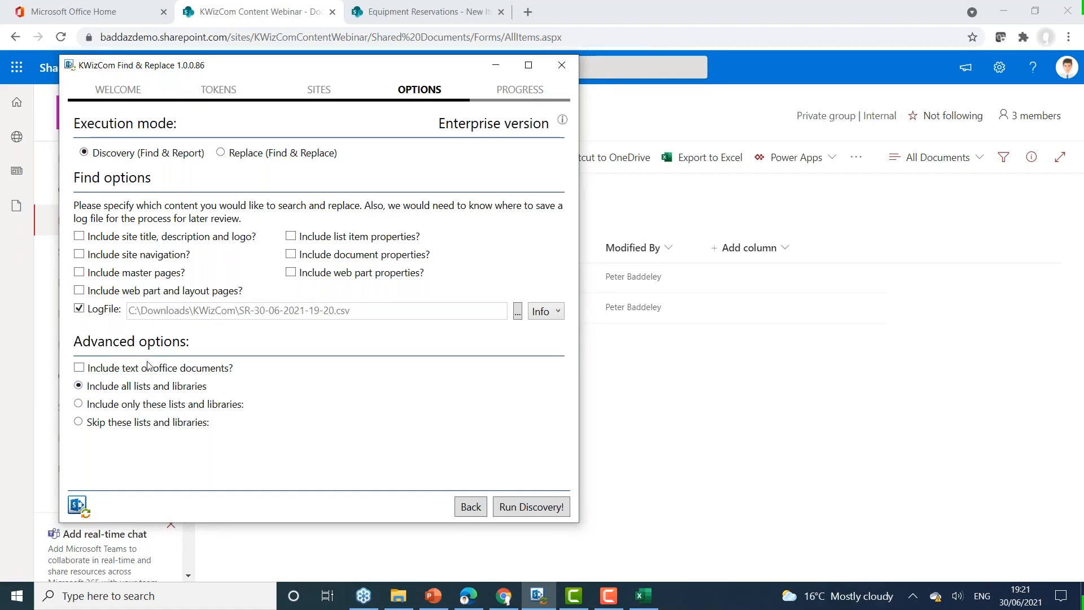
click(114, 374)
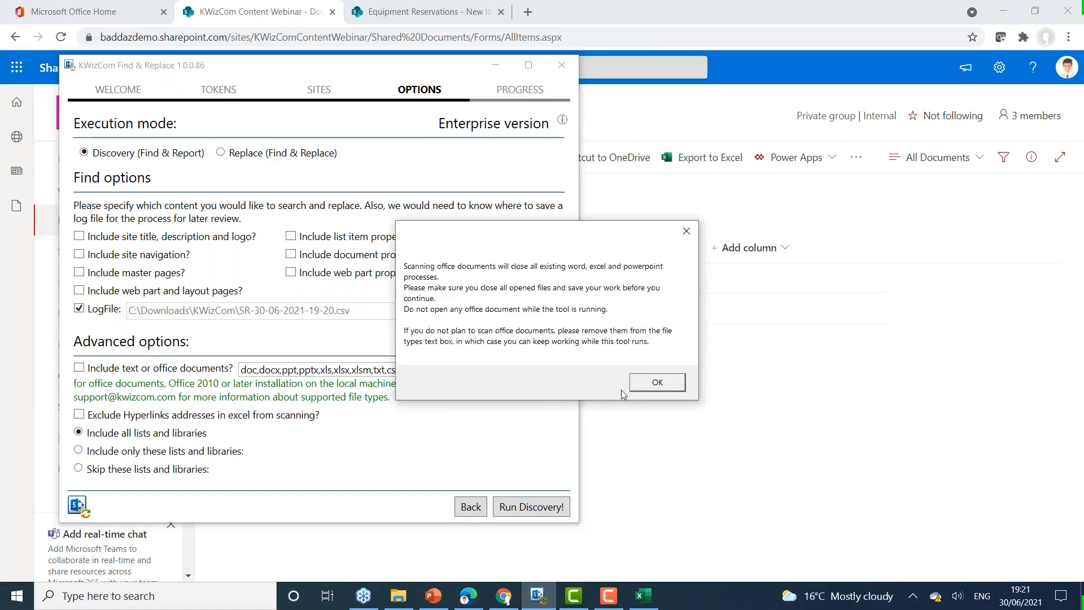
click(664, 383)
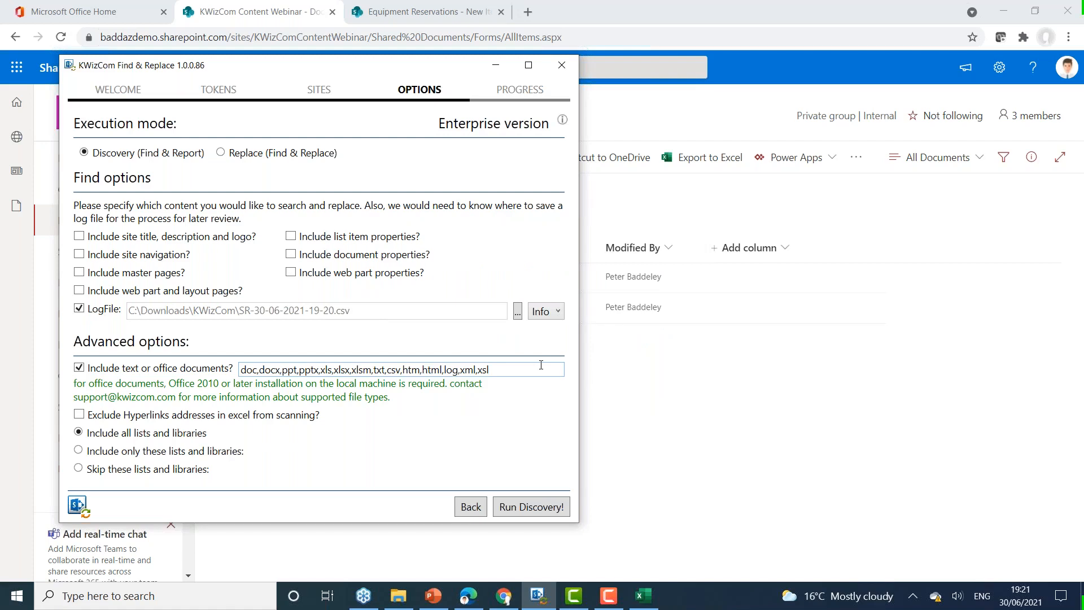
Step: Limit the scan to the Documents library and run the discovery
click(91, 454)
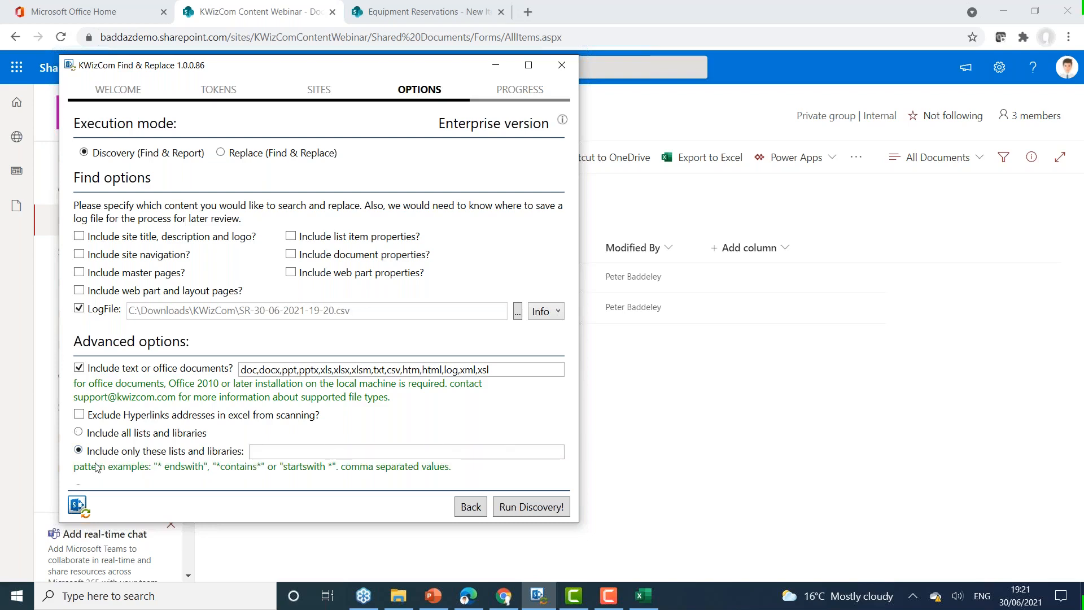
click(301, 449)
text(Documents)
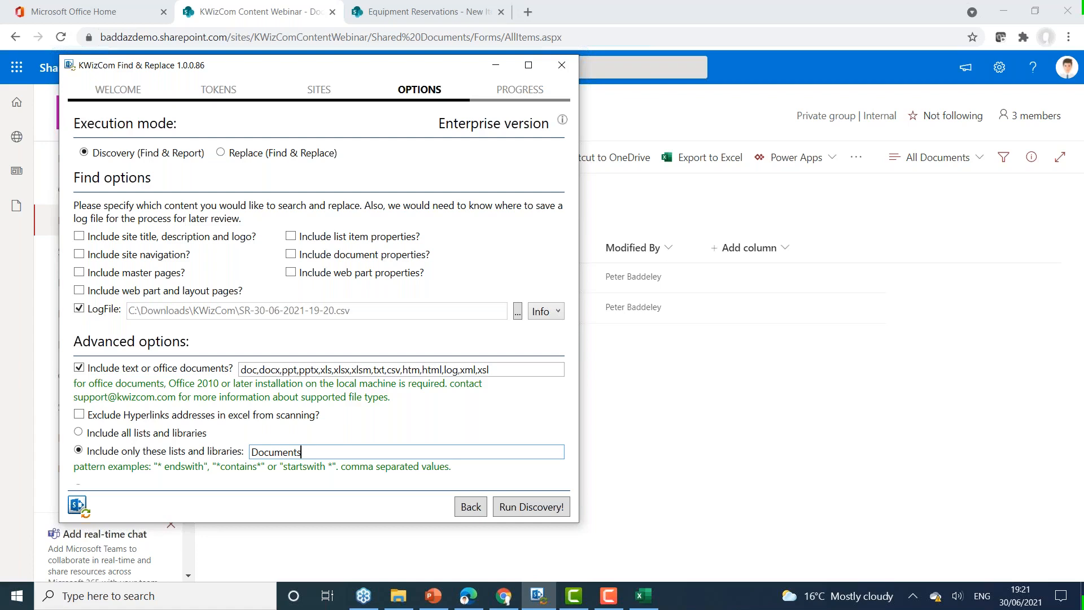
click(515, 517)
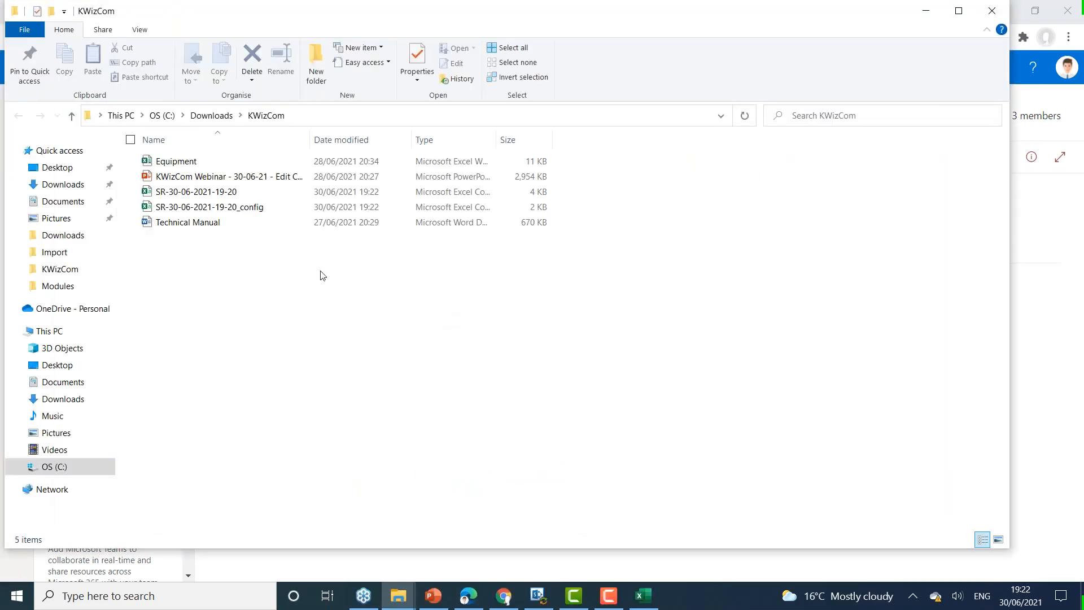
click(136, 207)
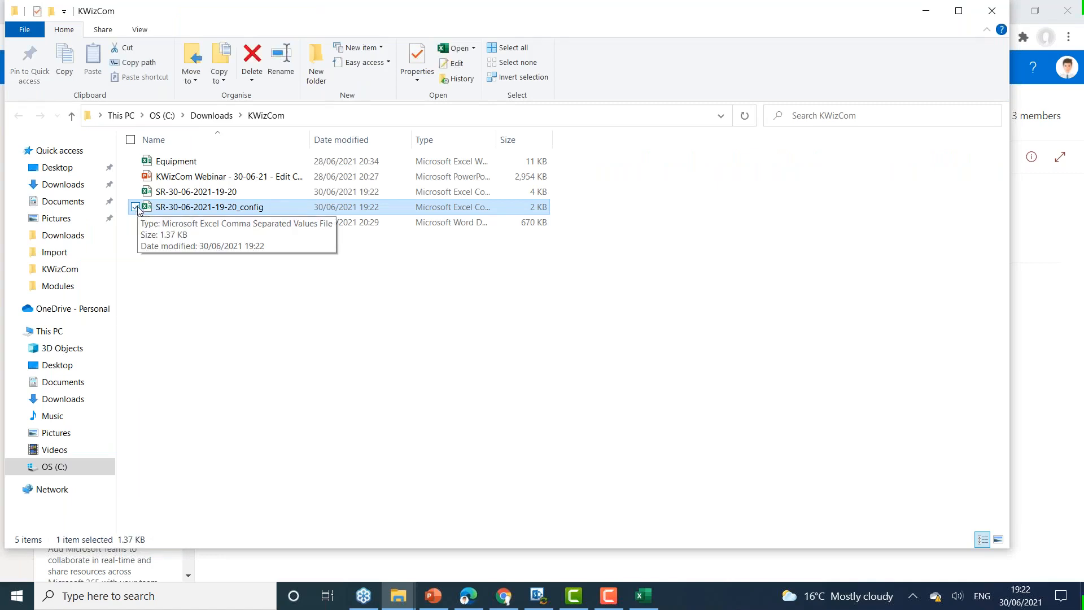
click(220, 195)
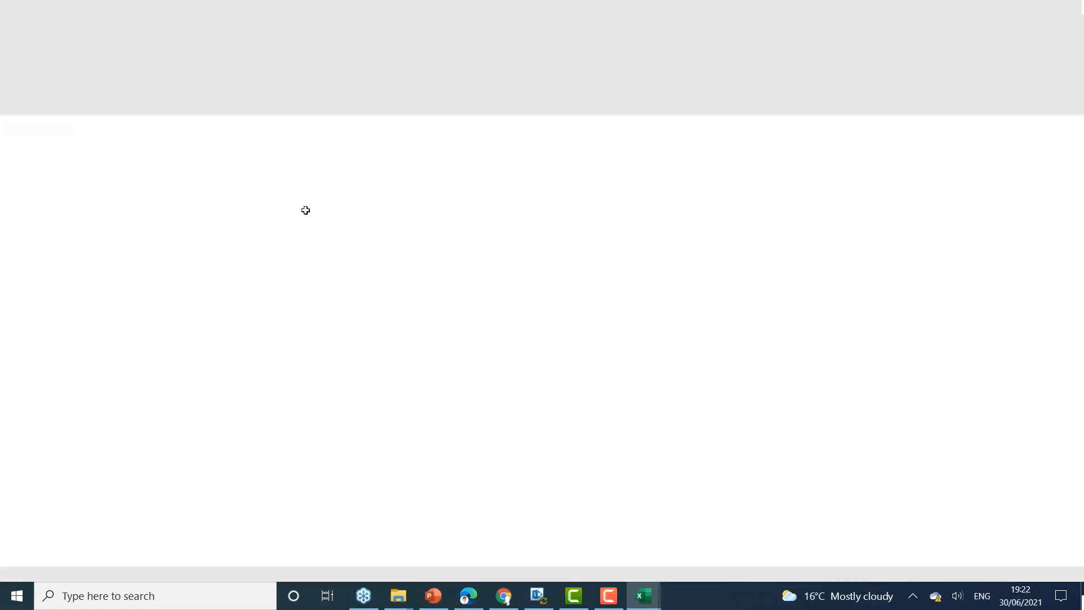
scroll(287, 300, down, 1)
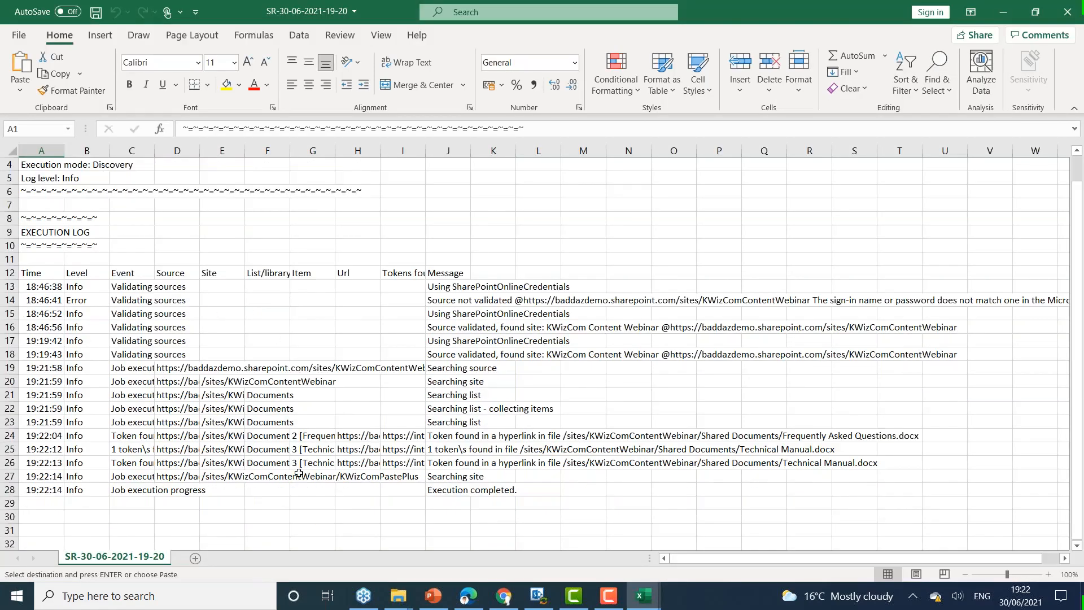
scroll(298, 473, up, 1)
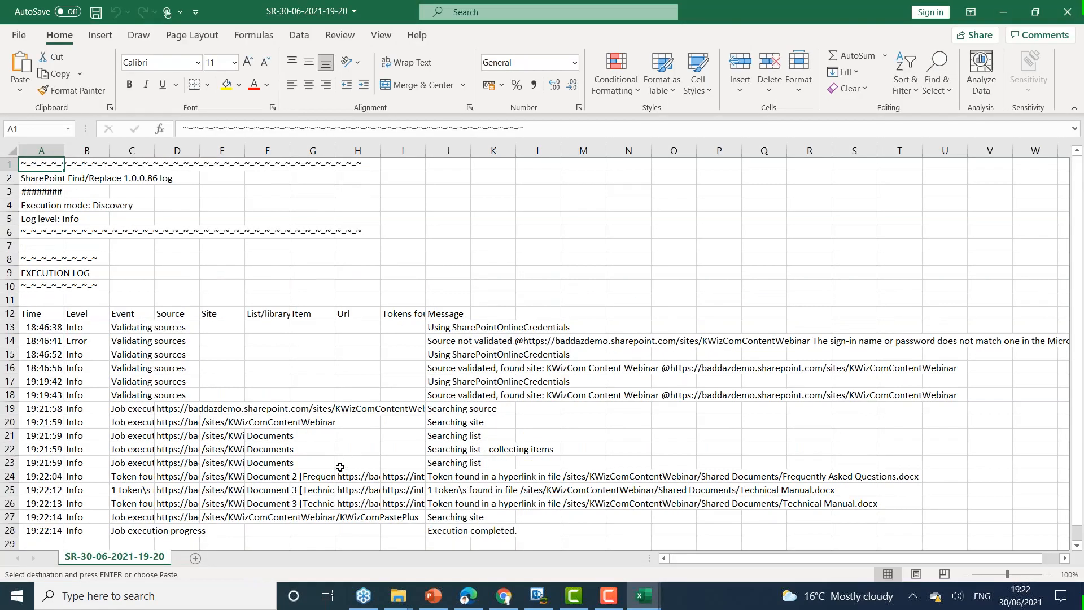
Step: Examine the site, library and message entries for the found tokens, and close the log and the Equipment workbook
click(208, 477)
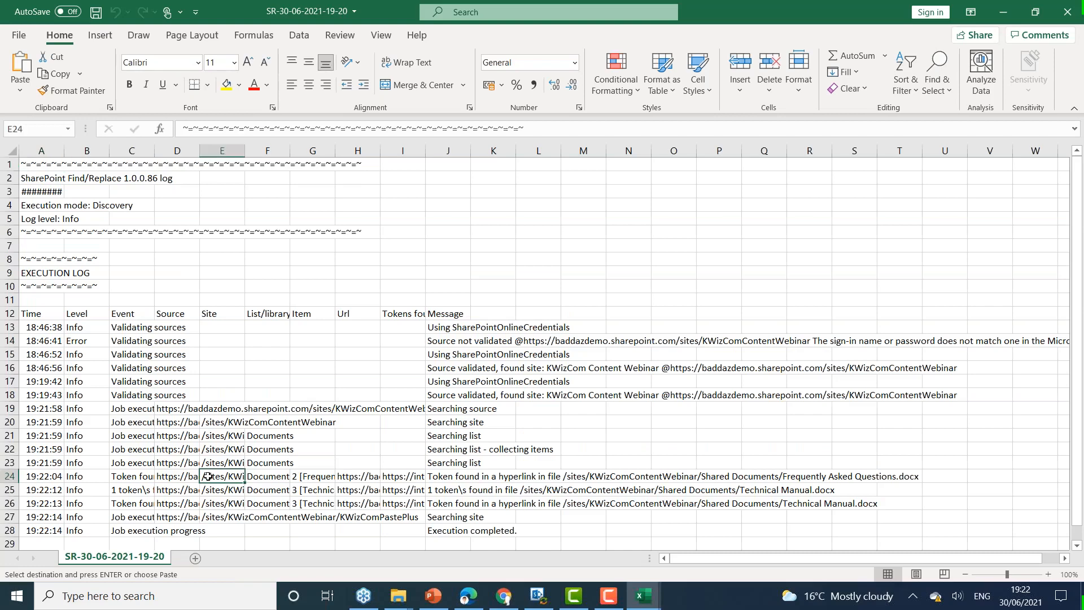
click(266, 476)
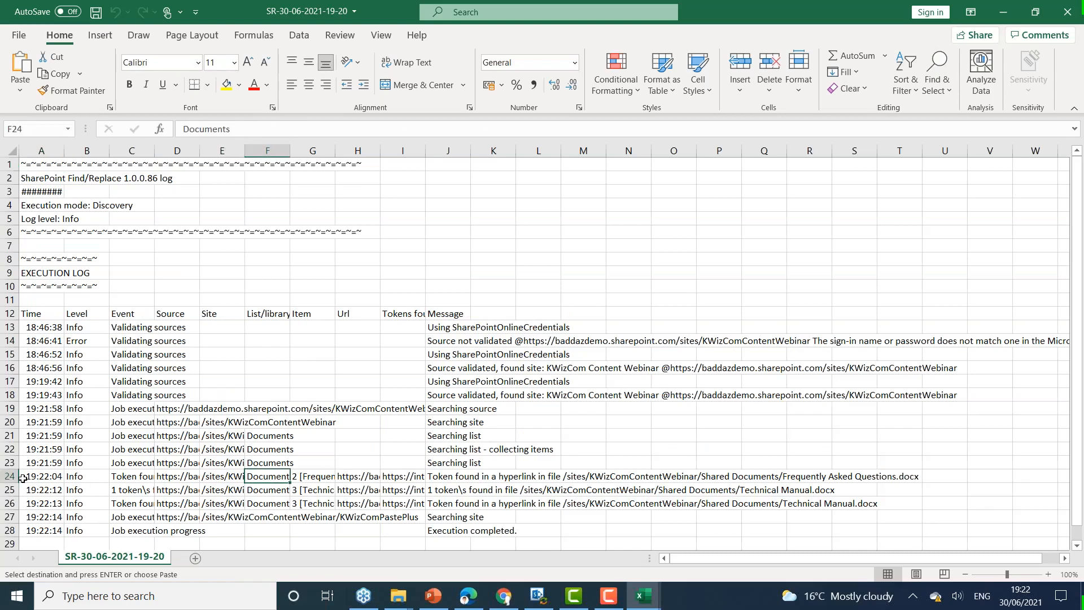
click(448, 480)
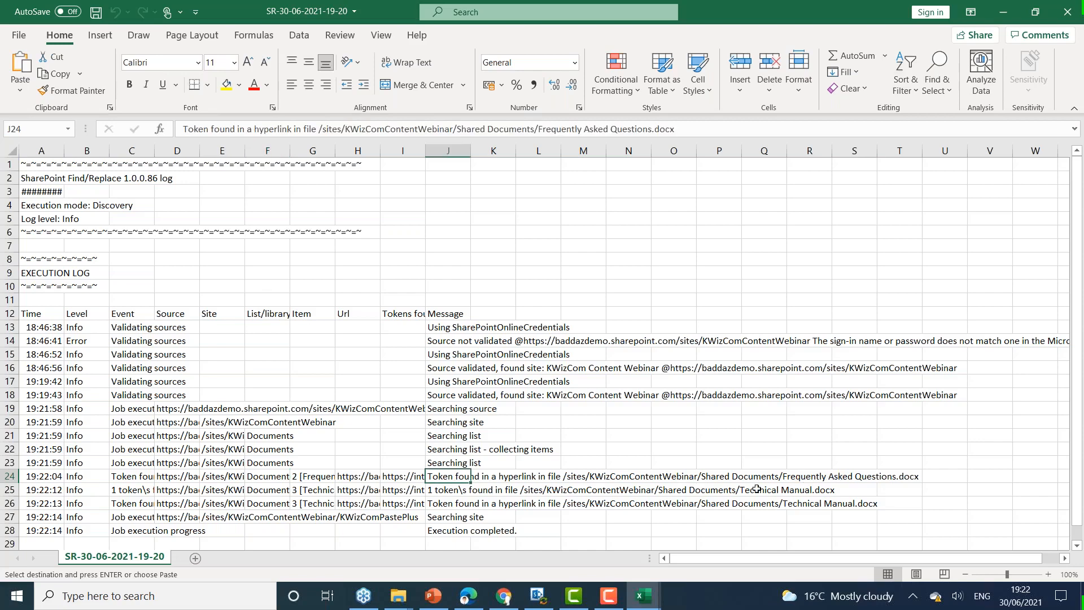
drag(438, 490, 833, 504)
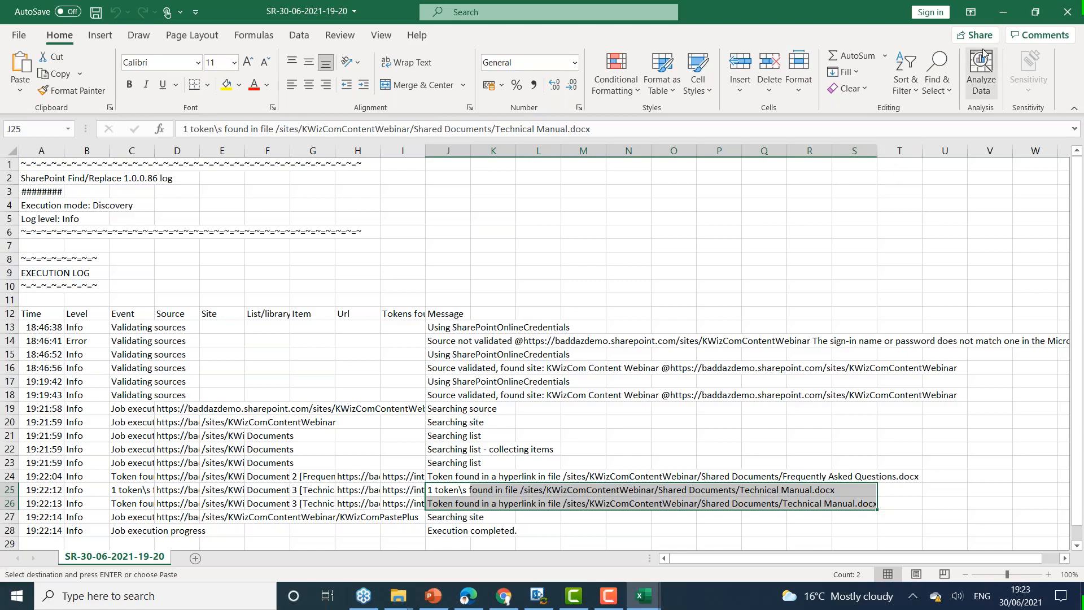
click(1067, 13)
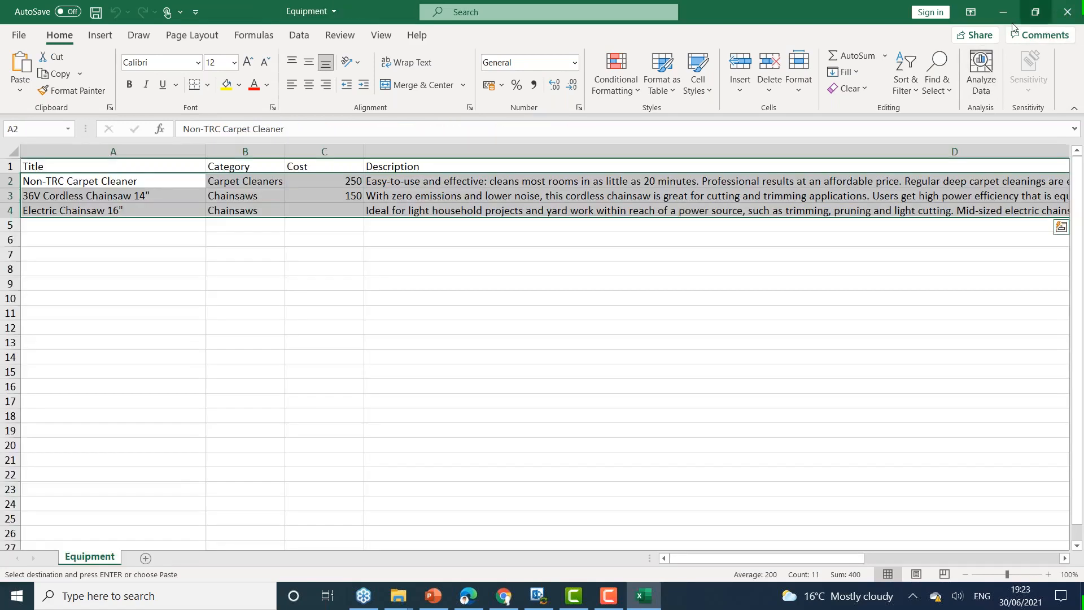
click(1070, 16)
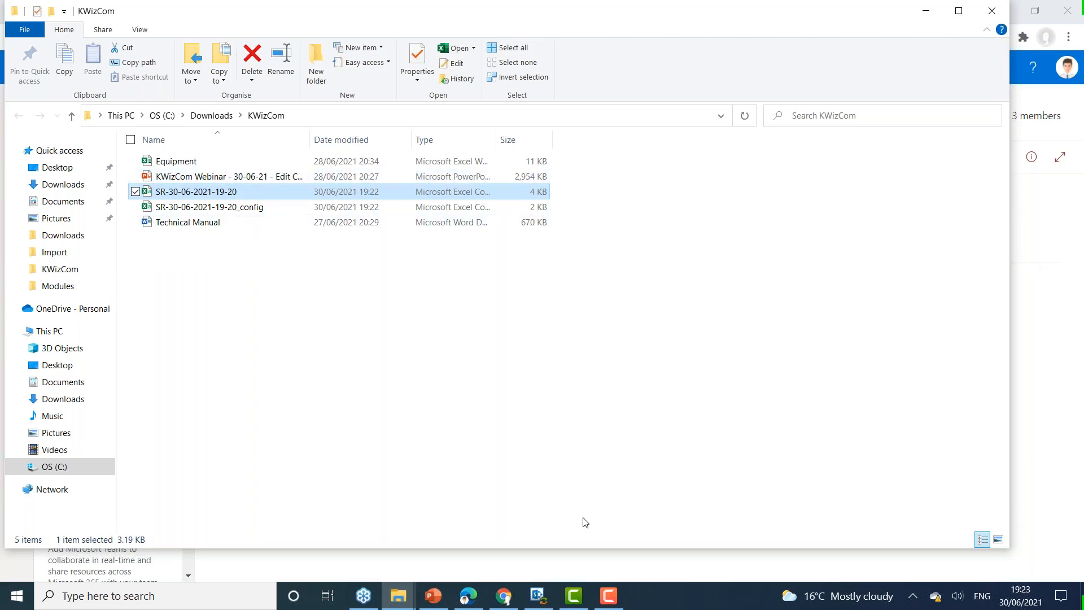
Step: Switch to the SharePoint site in Edge and create a new page from the Blank template on the site's home page
click(470, 601)
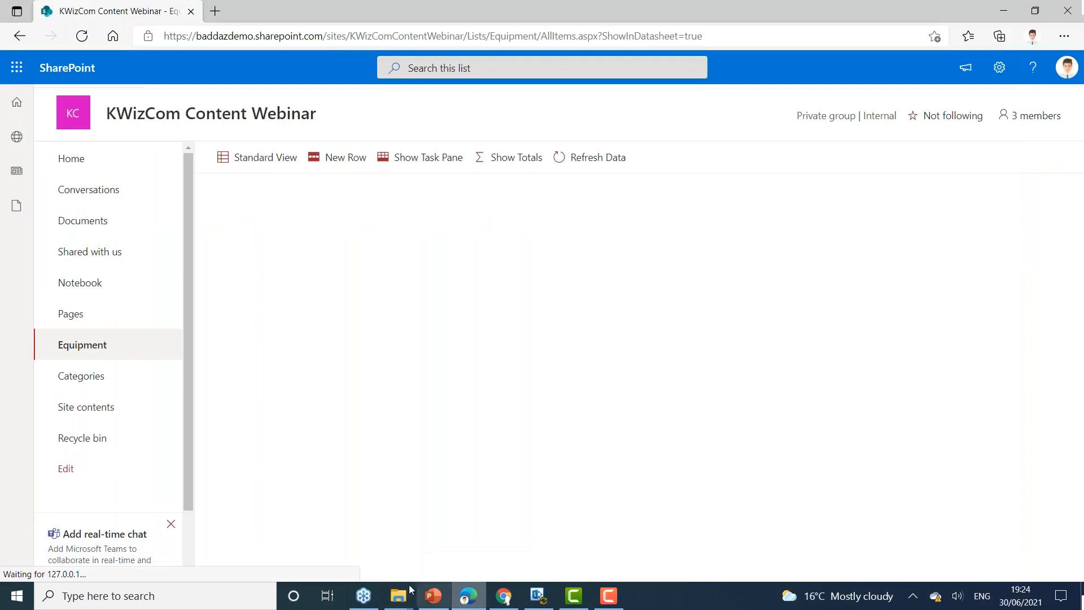
click(88, 160)
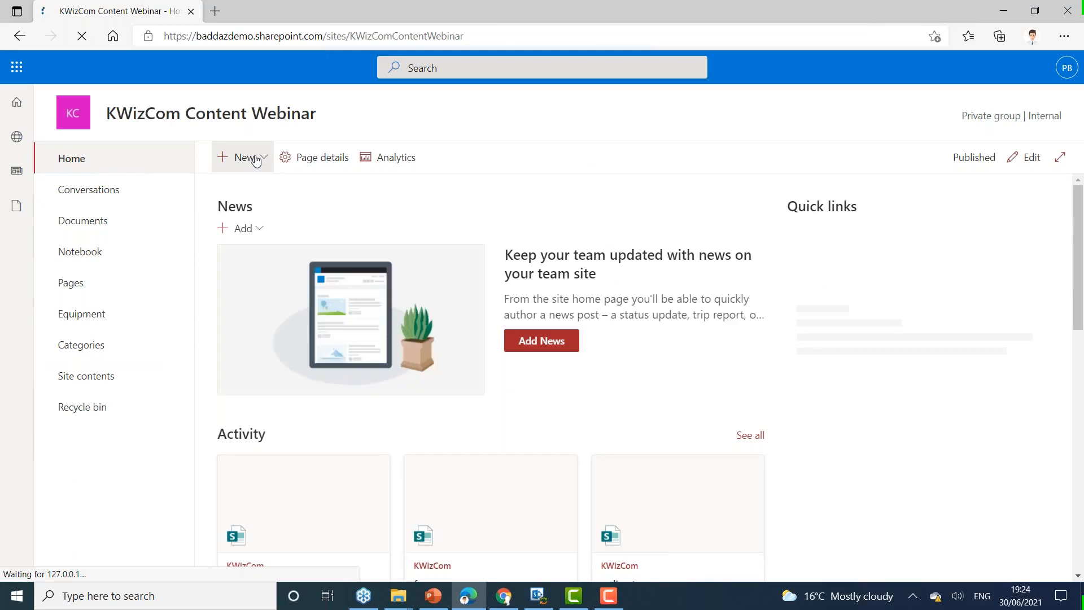
click(256, 159)
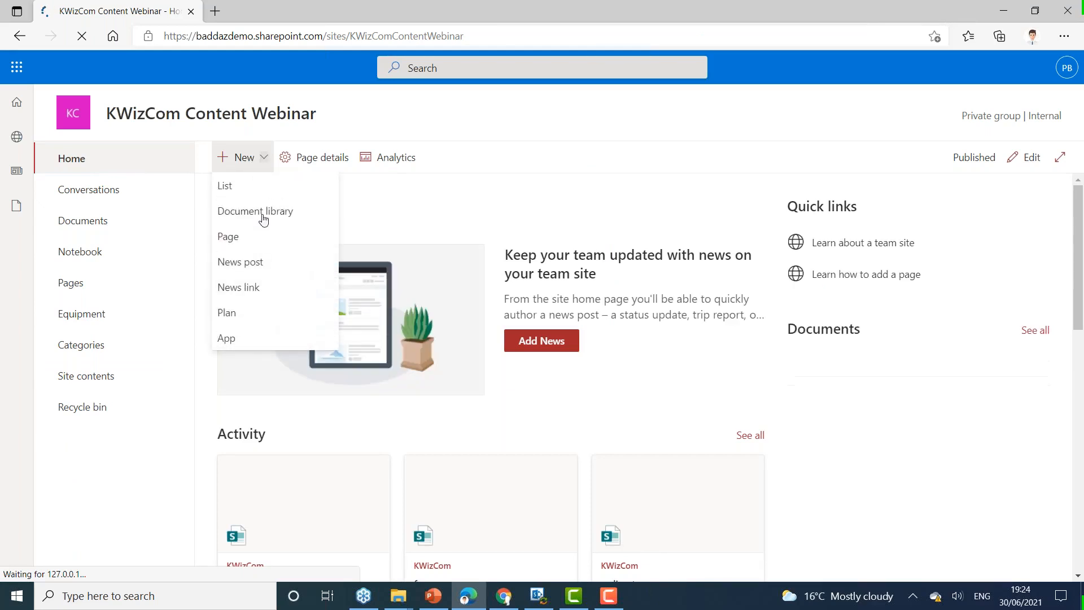
click(250, 241)
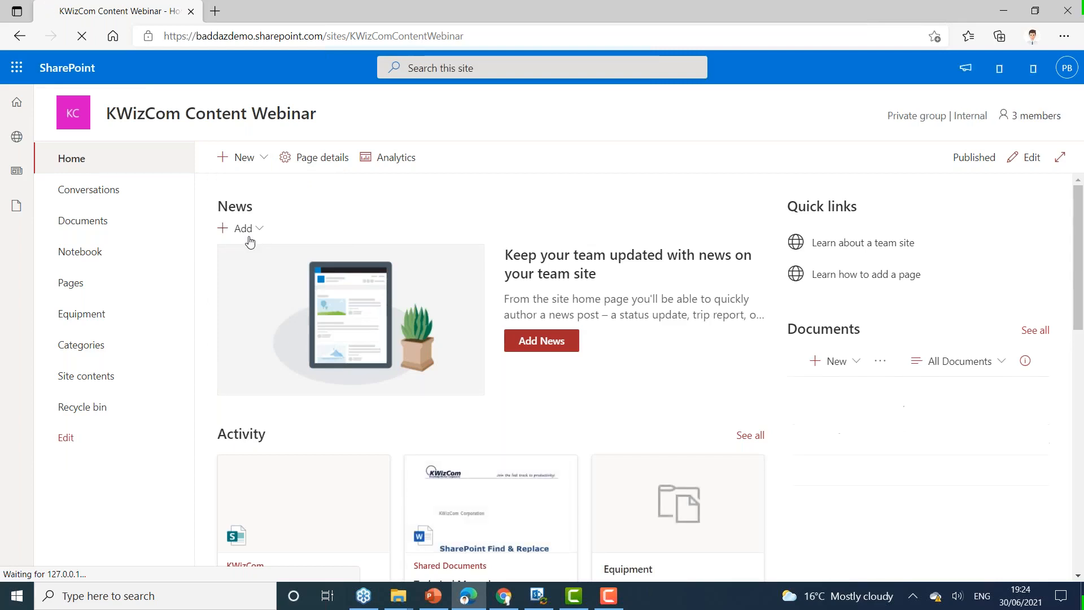
click(249, 237)
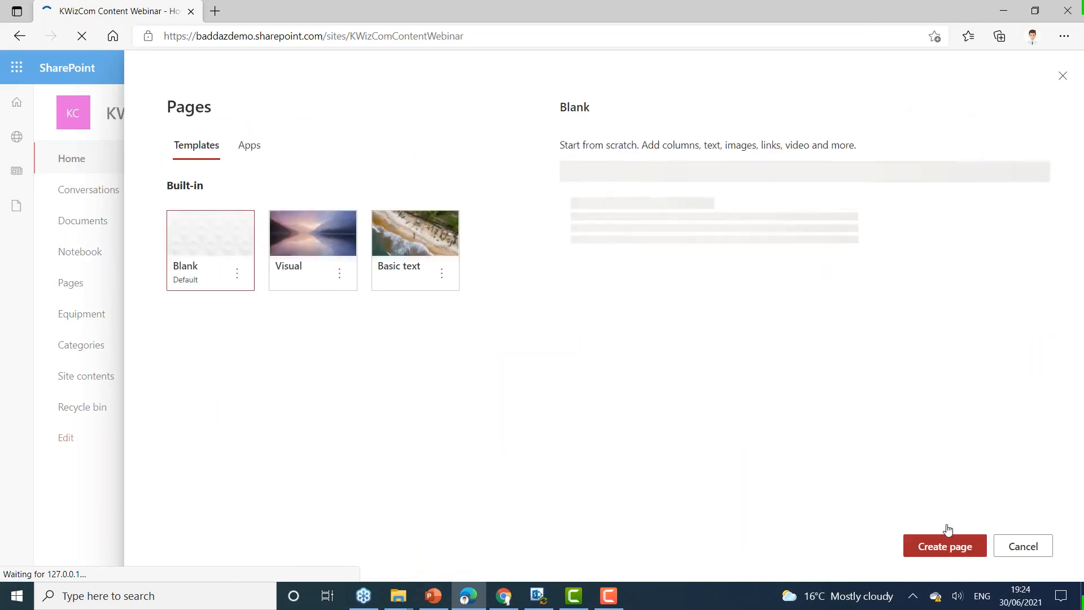
click(953, 545)
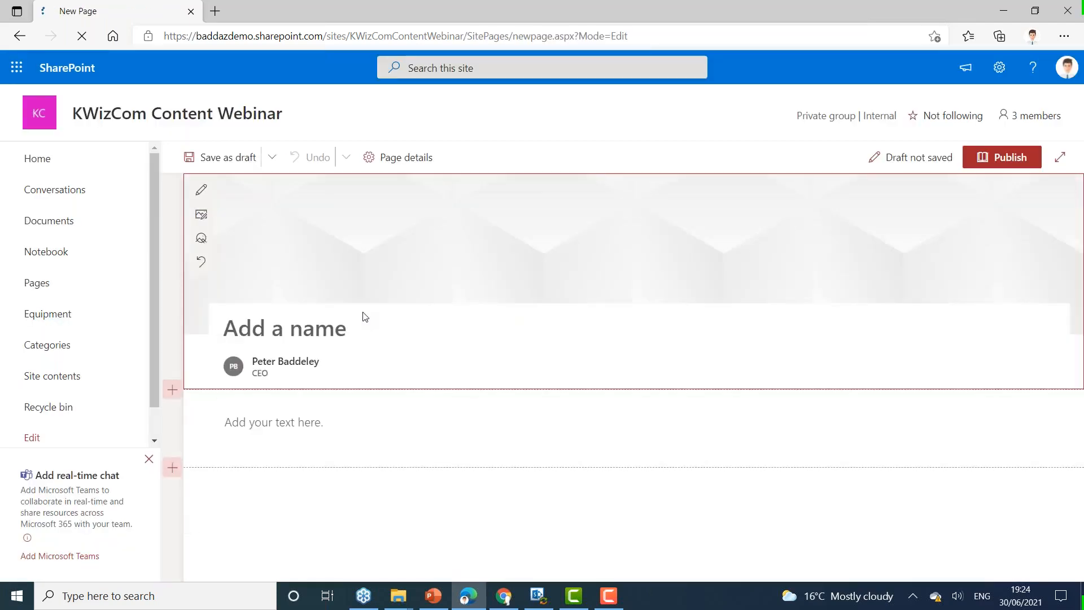
Step: Set the new page's title area to the Plain layout and dismiss the formatting options
click(201, 190)
click(956, 237)
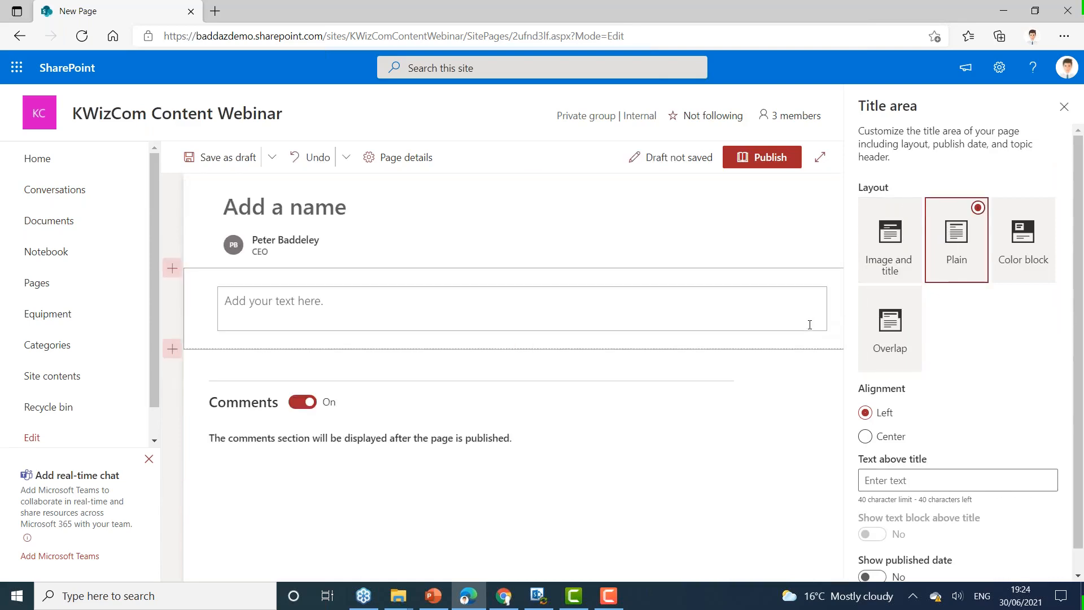
click(809, 324)
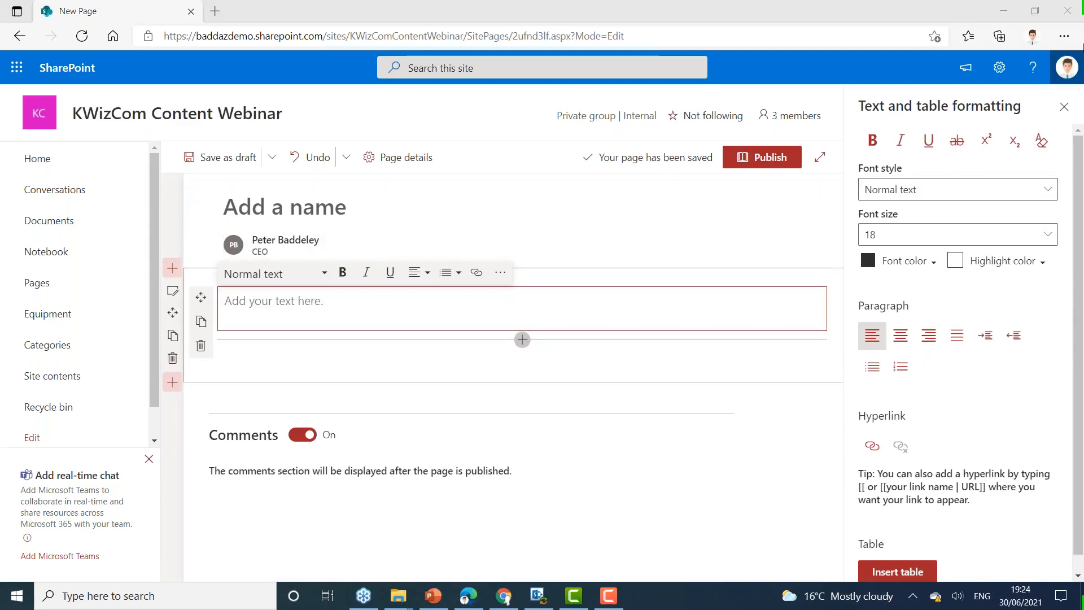
click(1065, 107)
Step: Open the Technical Manual document from the KWizCom folder in Word, show it in Print Layout, and select and copy its entire content
click(253, 302)
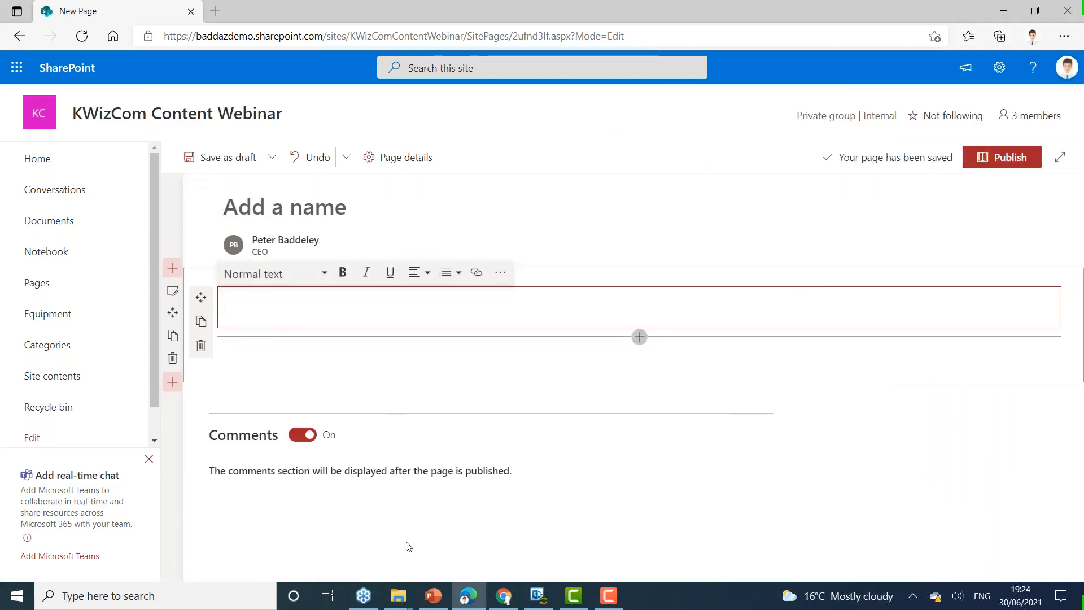
click(397, 595)
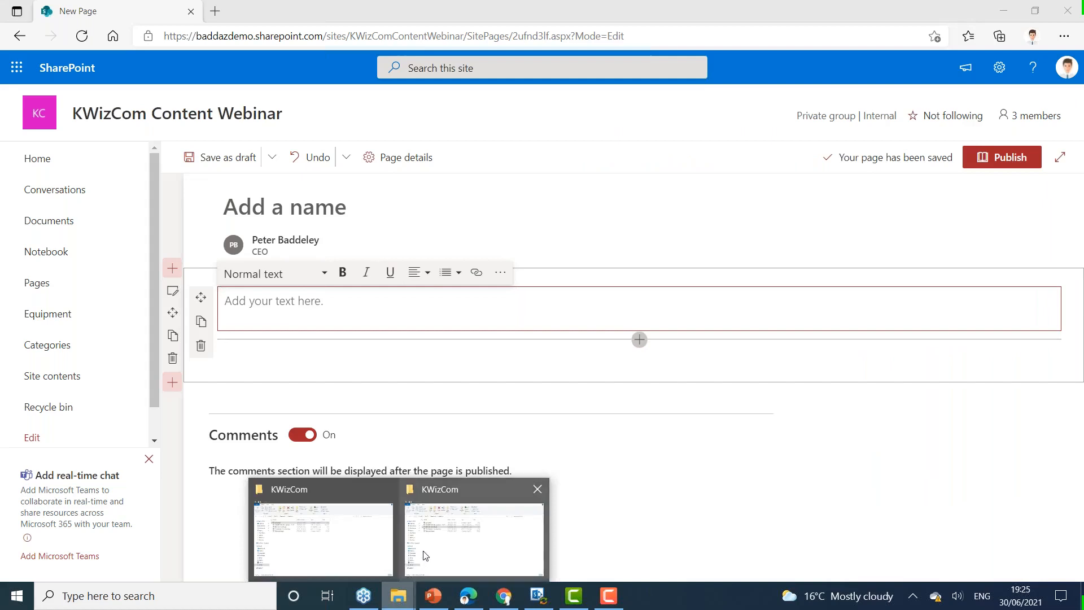
click(425, 555)
click(186, 226)
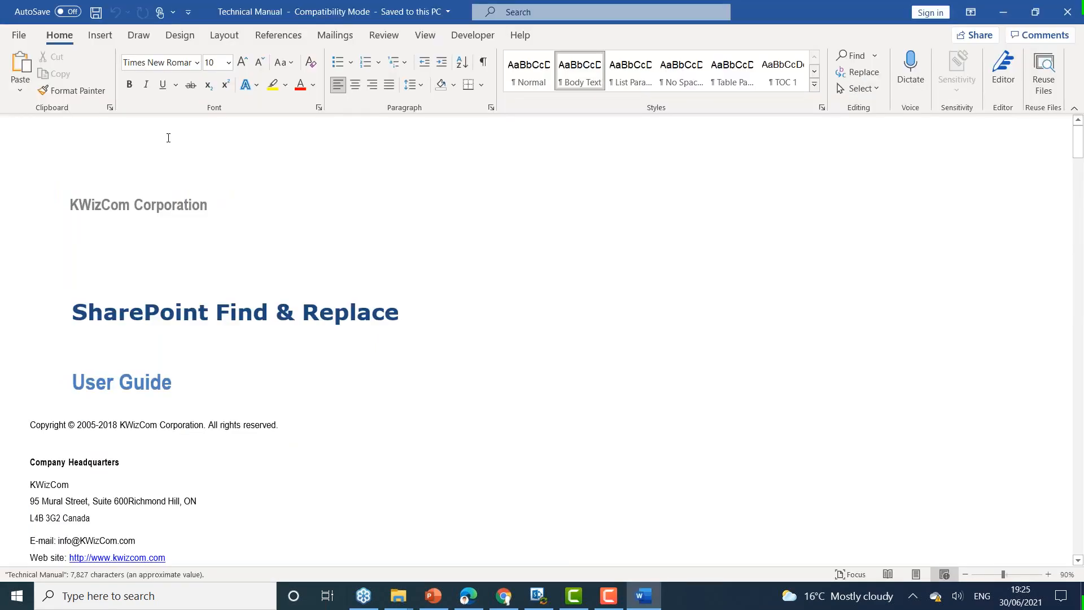
click(419, 37)
click(50, 73)
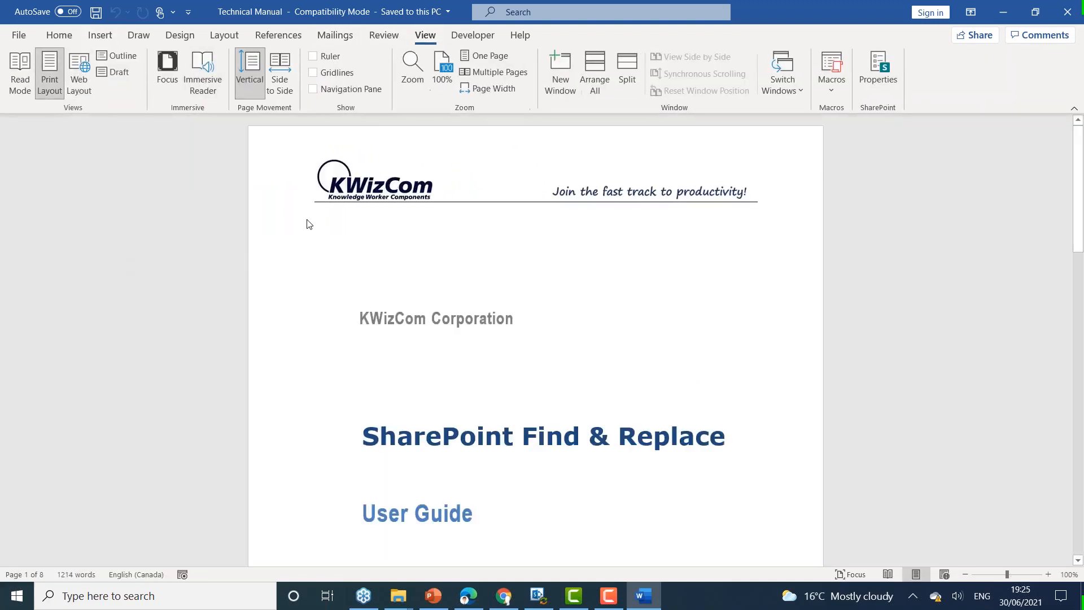
key(ctrl+a)
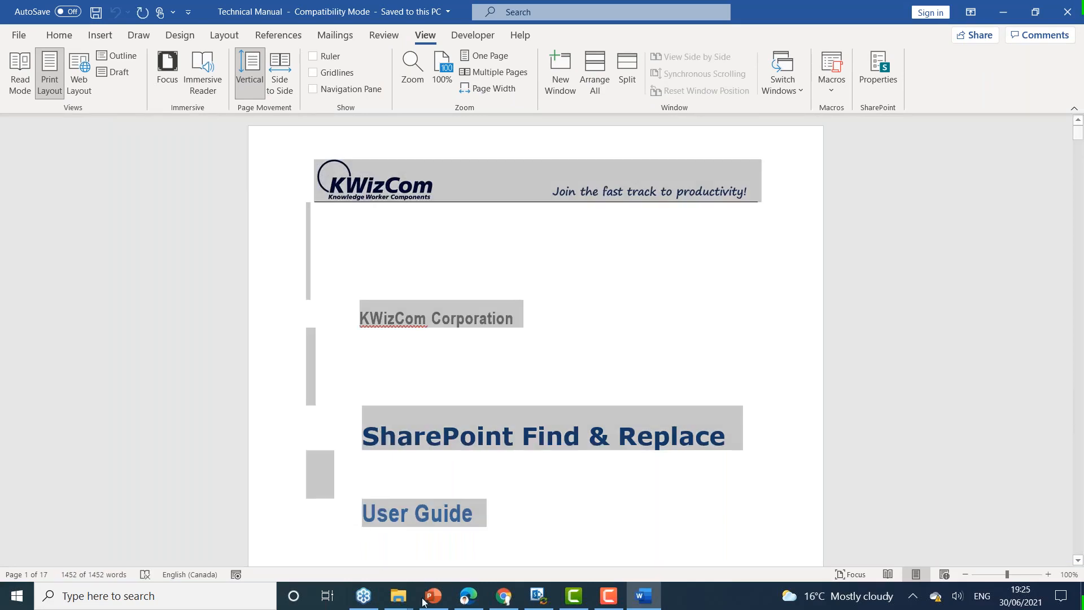
Step: Return to the new SharePoint page and insert the copied manual content into its text area using Paste+
click(484, 600)
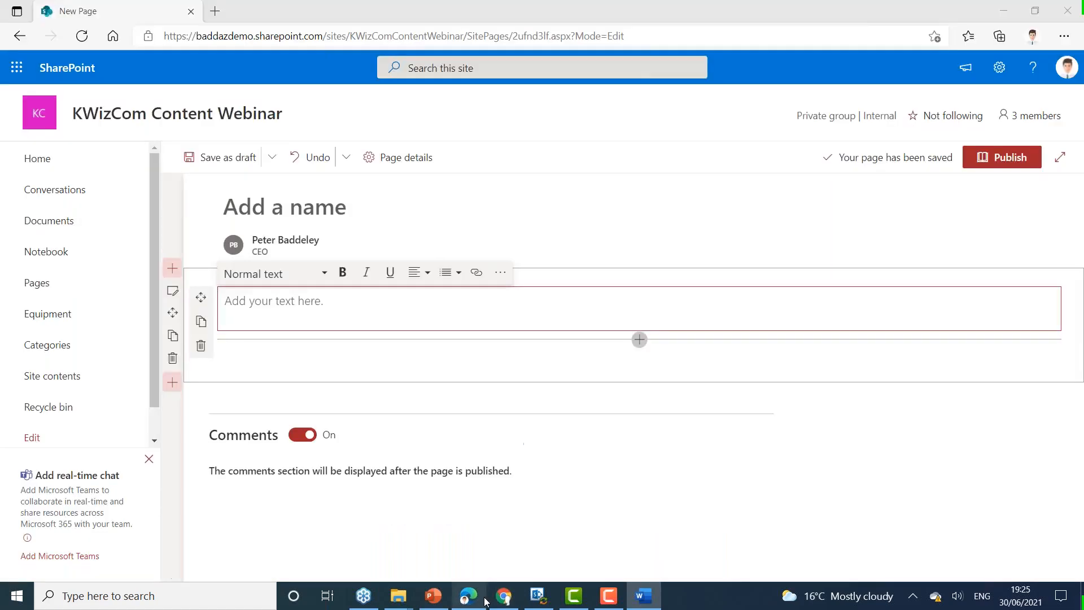
click(300, 315)
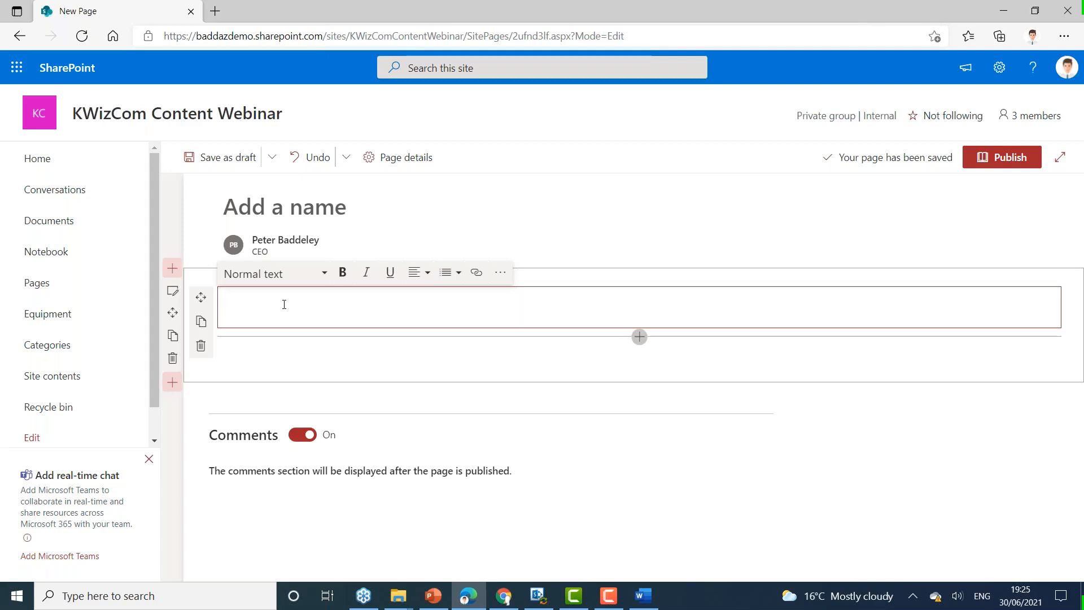
key(ctrl+v)
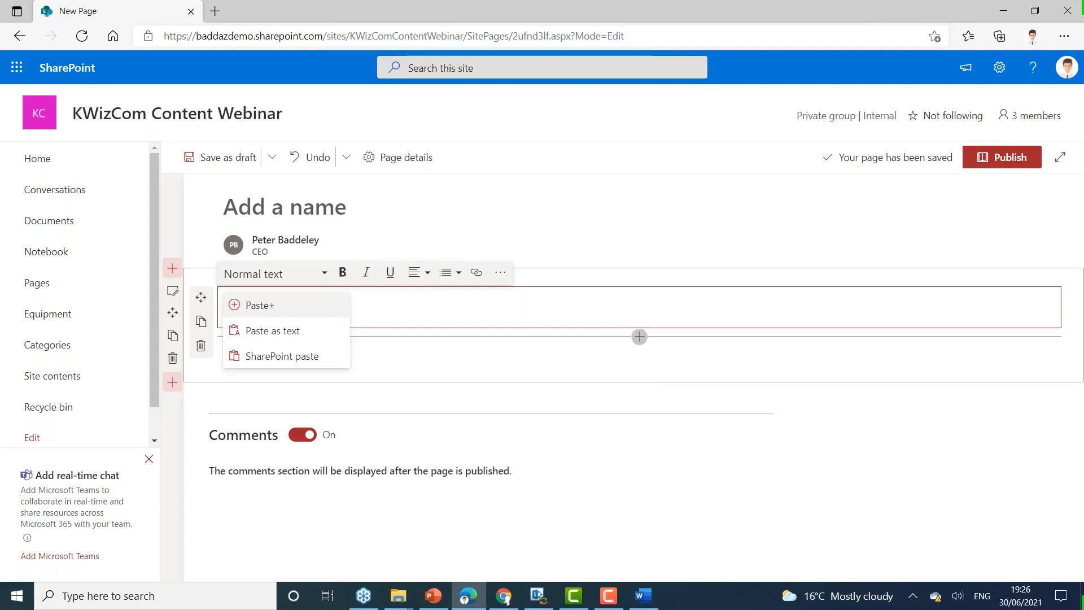
key(Return)
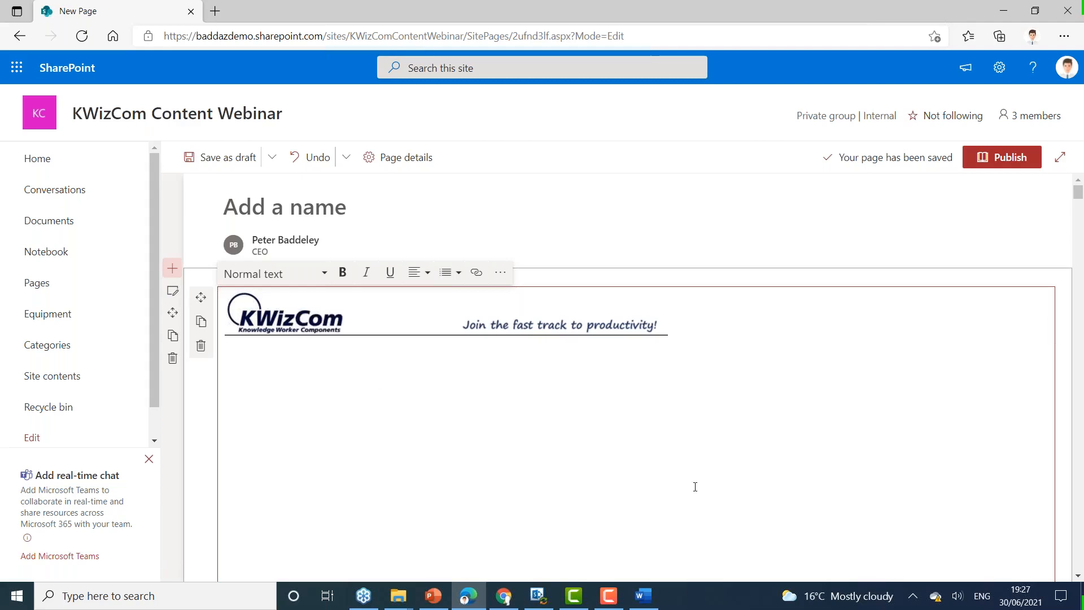
Step: Examine how the manual's tables, headings and images came through in the page's text area
scroll(695, 487, down, 10)
scroll(695, 484, down, 15)
scroll(695, 480, down, 15)
scroll(696, 480, down, 8)
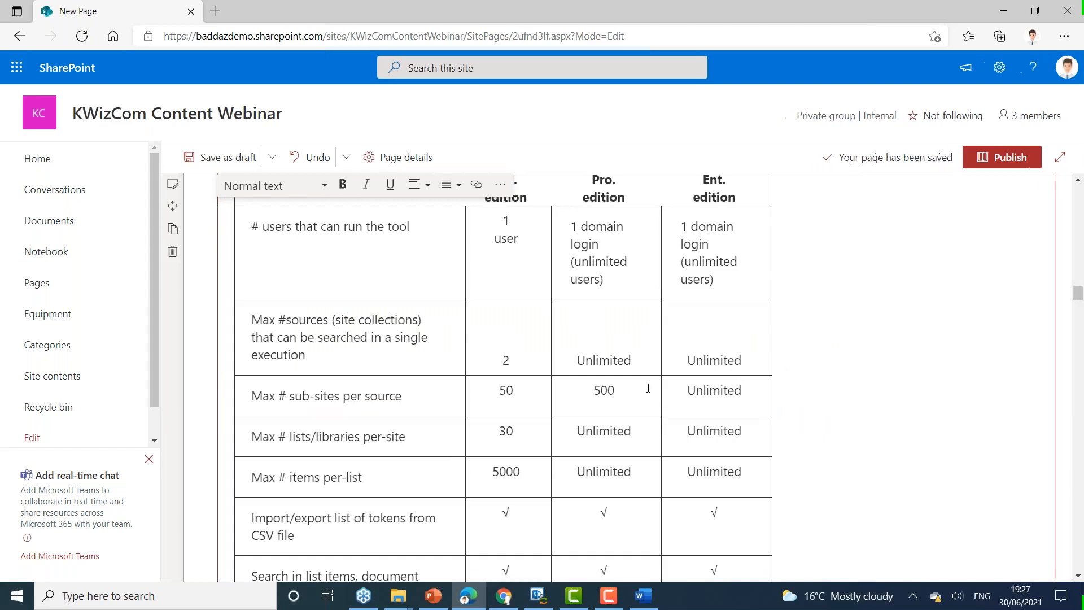
scroll(647, 387, down, 10)
scroll(637, 388, down, 15)
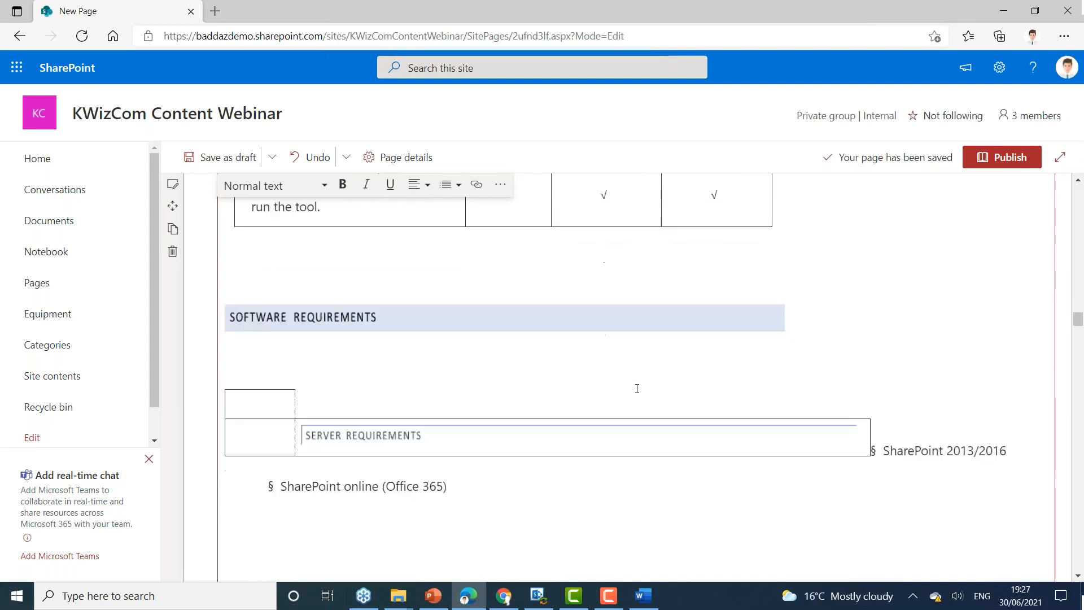
scroll(636, 388, down, 2)
scroll(636, 387, up, 2)
scroll(580, 450, down, 13)
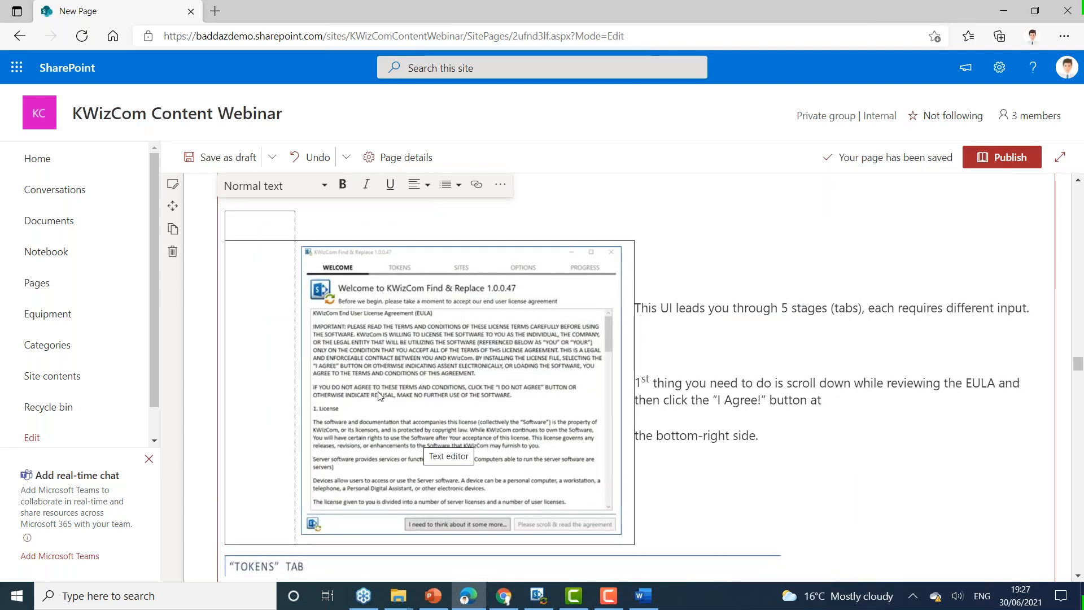
Step: Try to publish the unnamed page, dismiss the message, and name the page KWizCom
click(1010, 158)
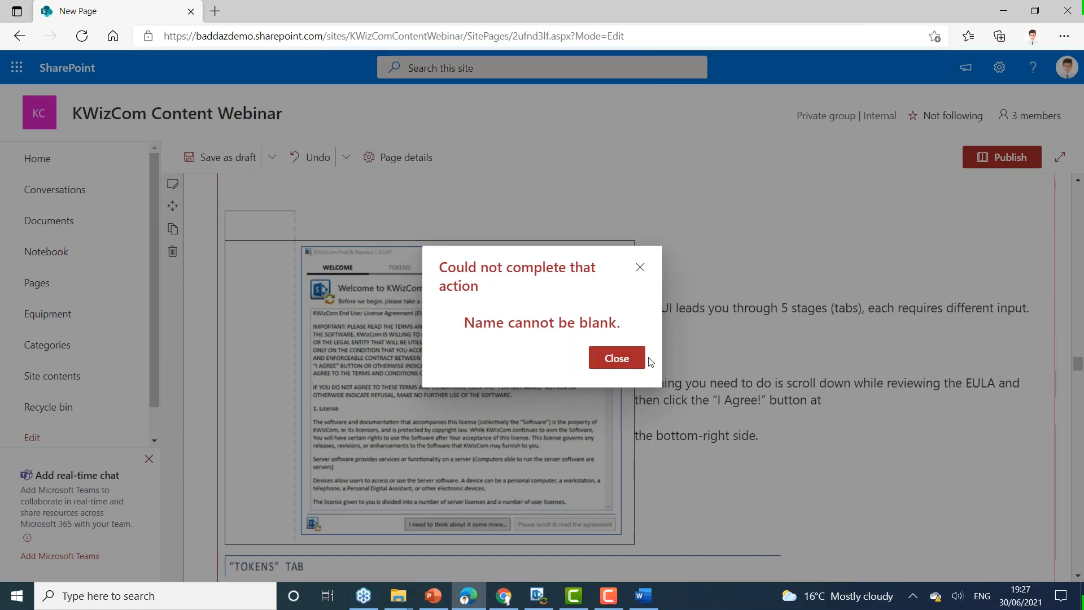
click(616, 358)
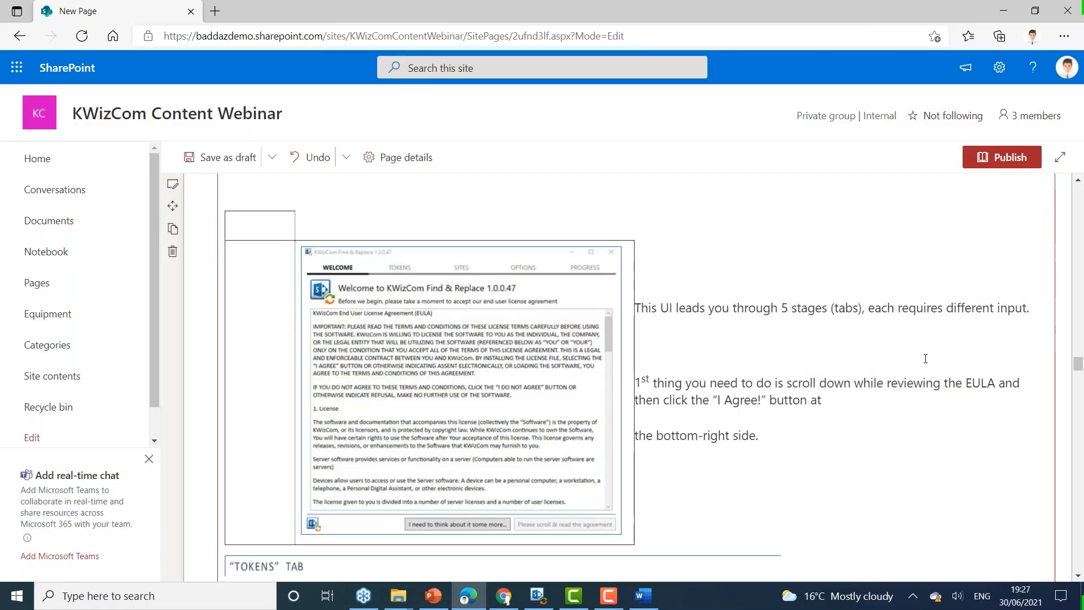
scroll(910, 355, down, 10)
scroll(910, 356, up, 15)
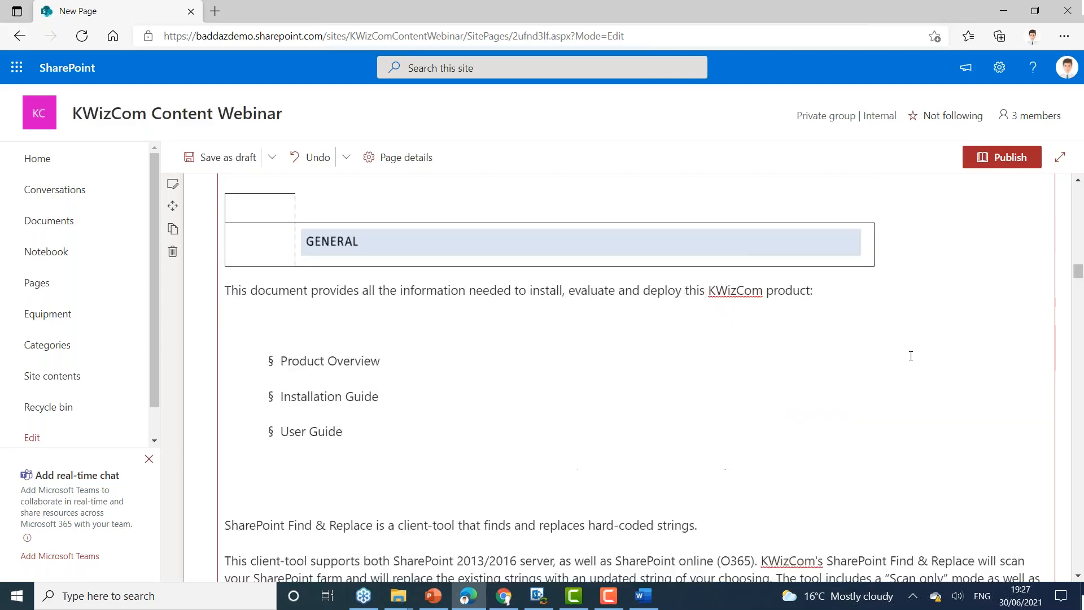
click(283, 209)
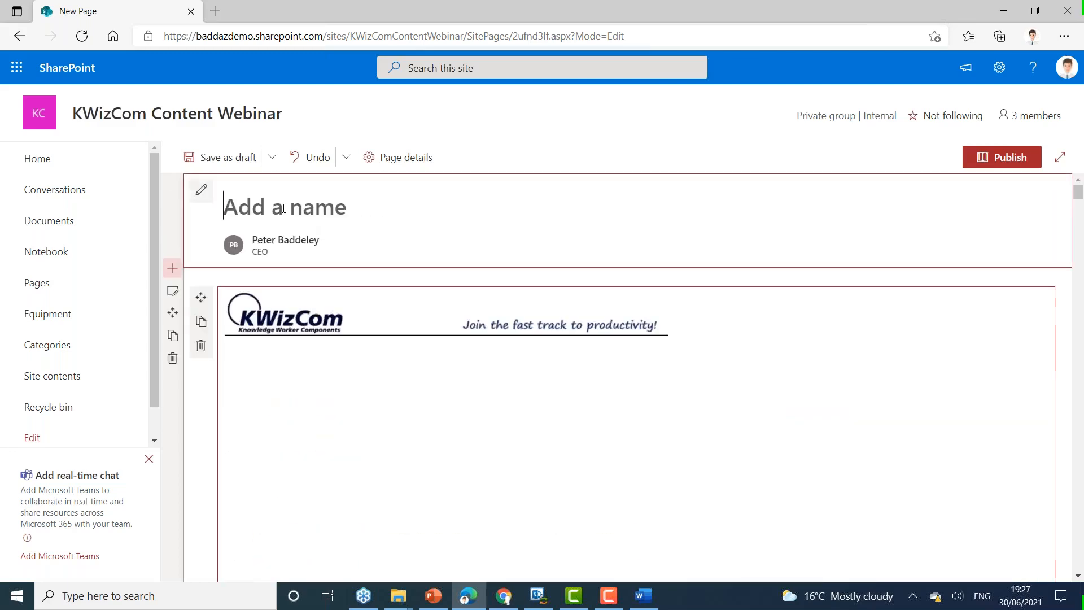
text(KWizCom)
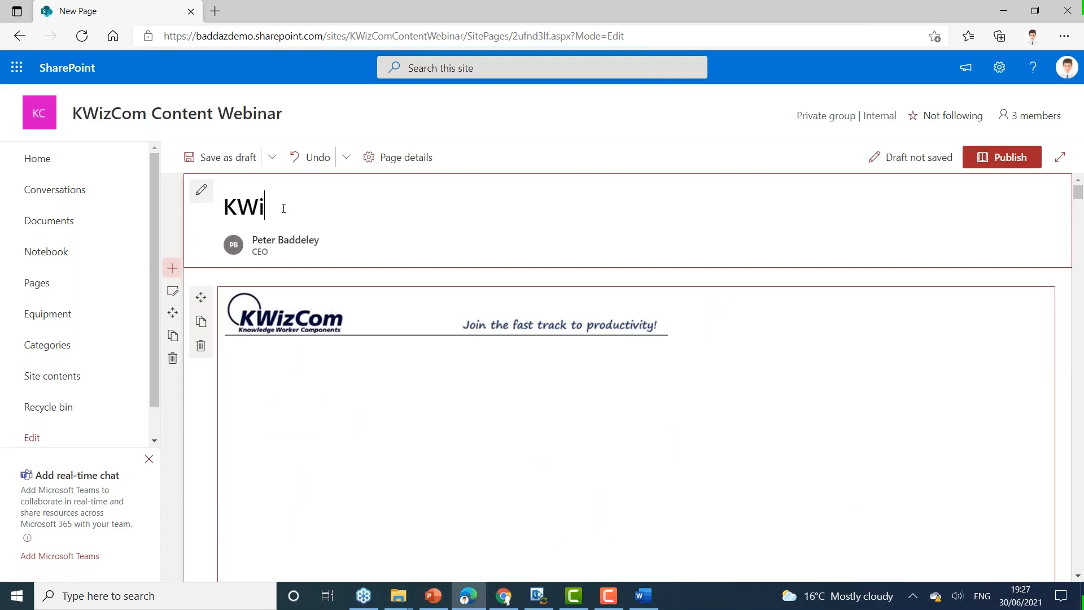
Step: Publish the KWizCom page, dismiss the page-sharing suggestions, and review the published manual content down to its feature comparison table
click(1023, 158)
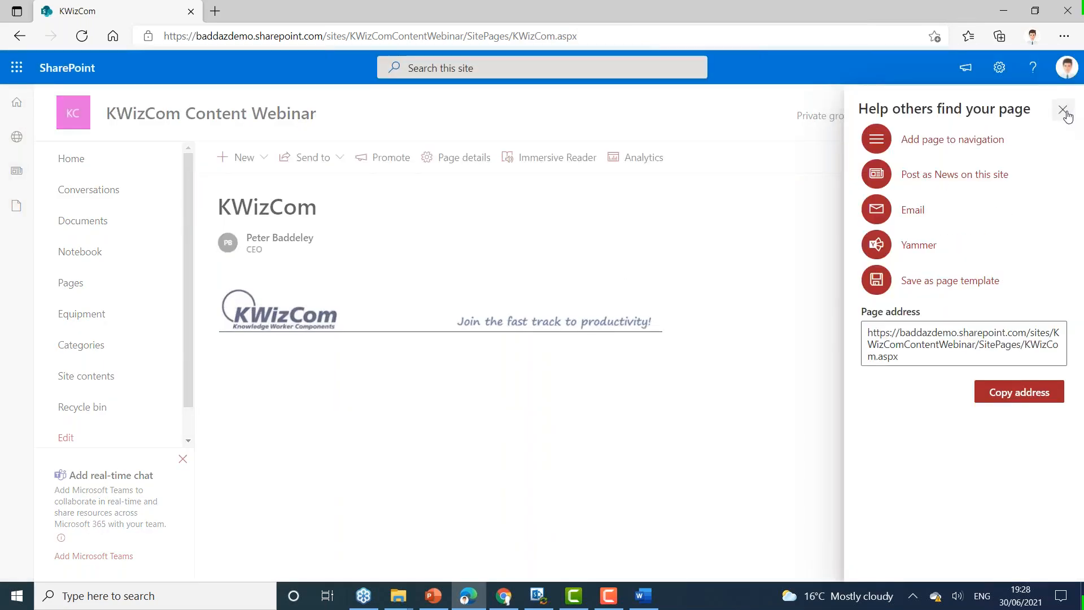
click(1062, 110)
scroll(832, 334, down, 5)
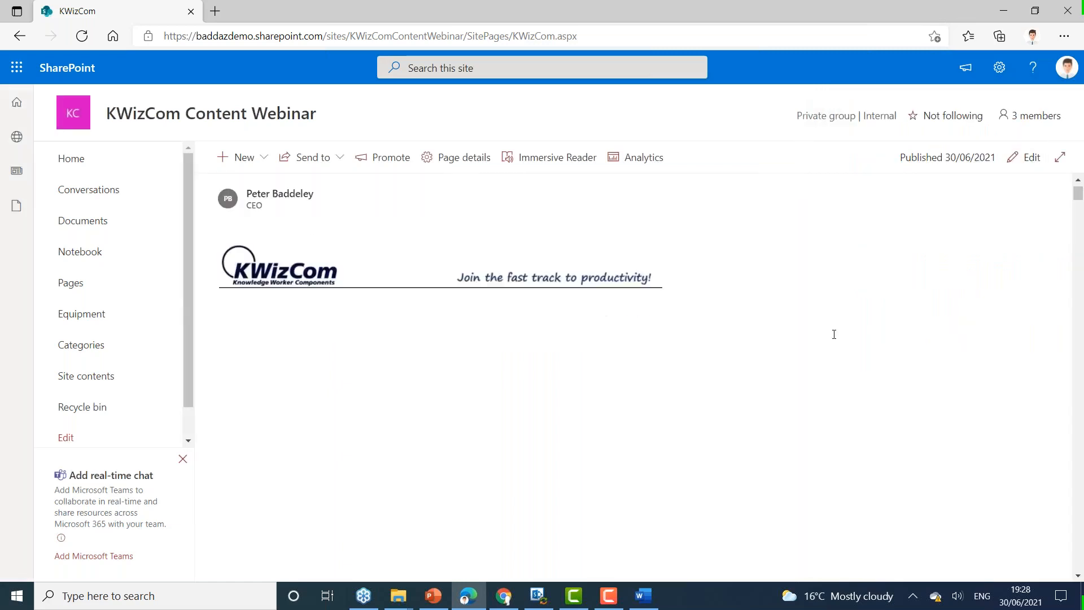
scroll(820, 333, down, 15)
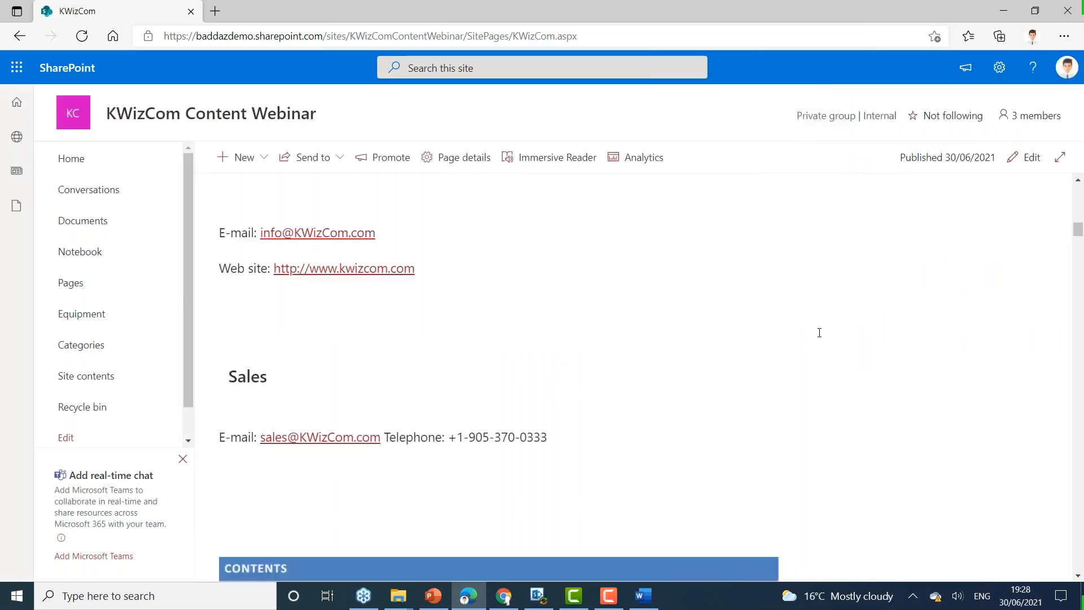
scroll(819, 332, down, 15)
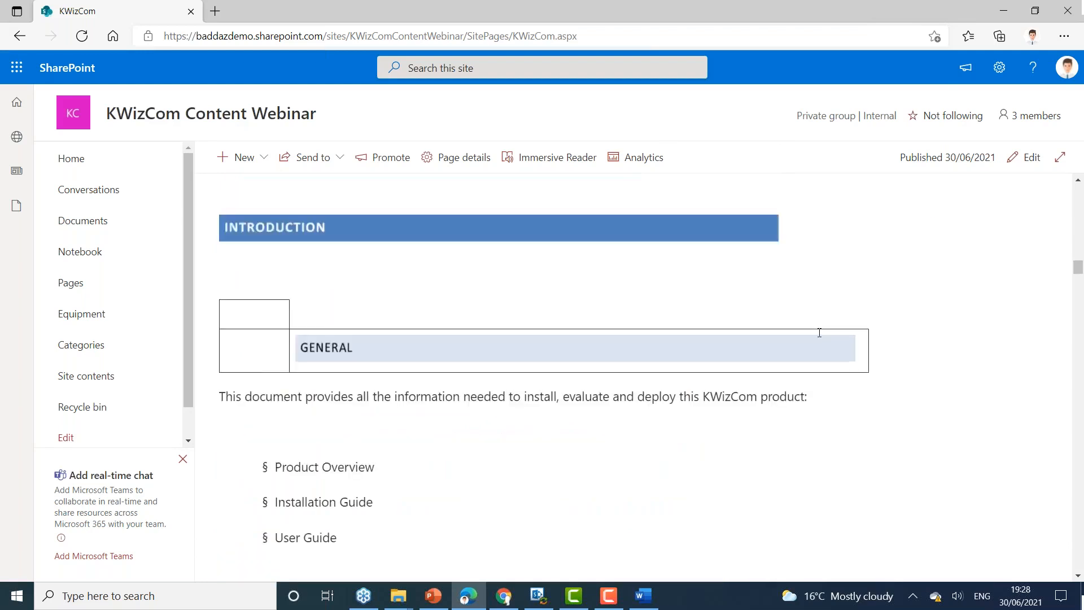
scroll(819, 332, down, 12)
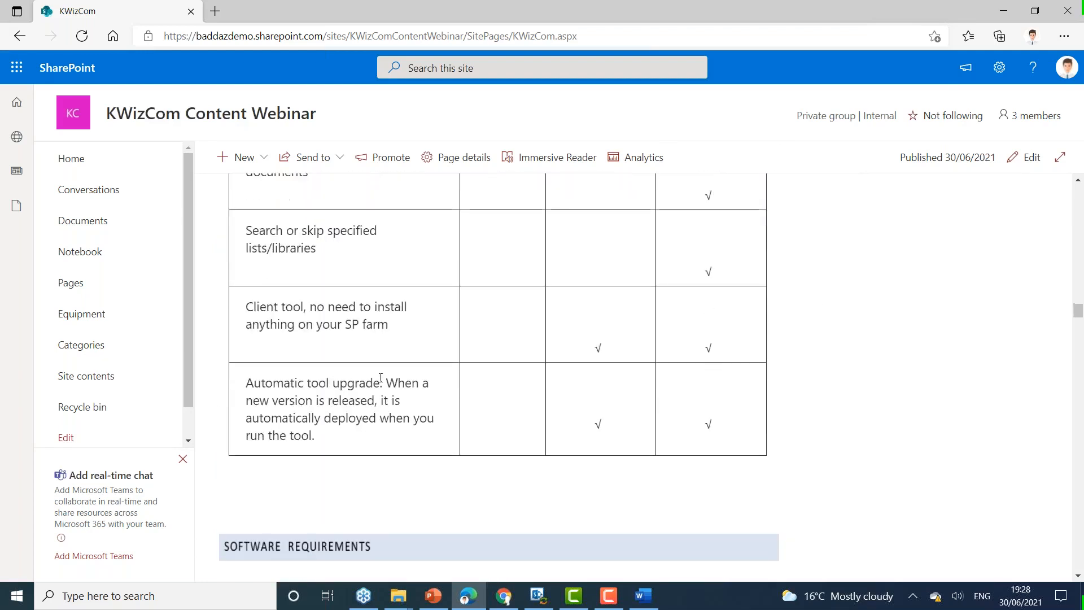
Step: Open the Site Assets library from the site contents, check its kwizcom folder and image files, and return to the site's home page
click(107, 380)
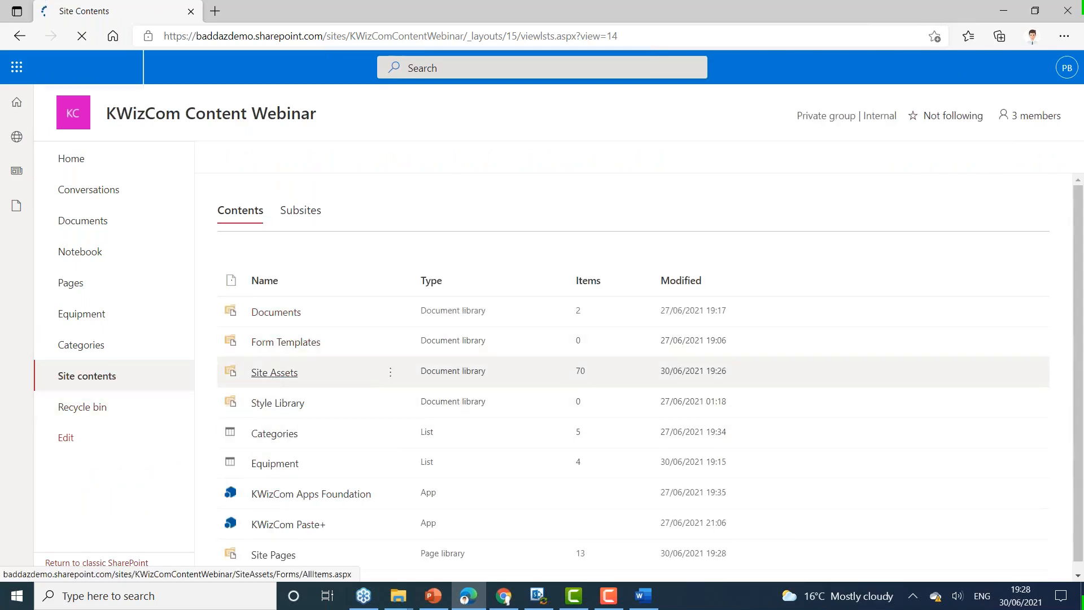
click(274, 373)
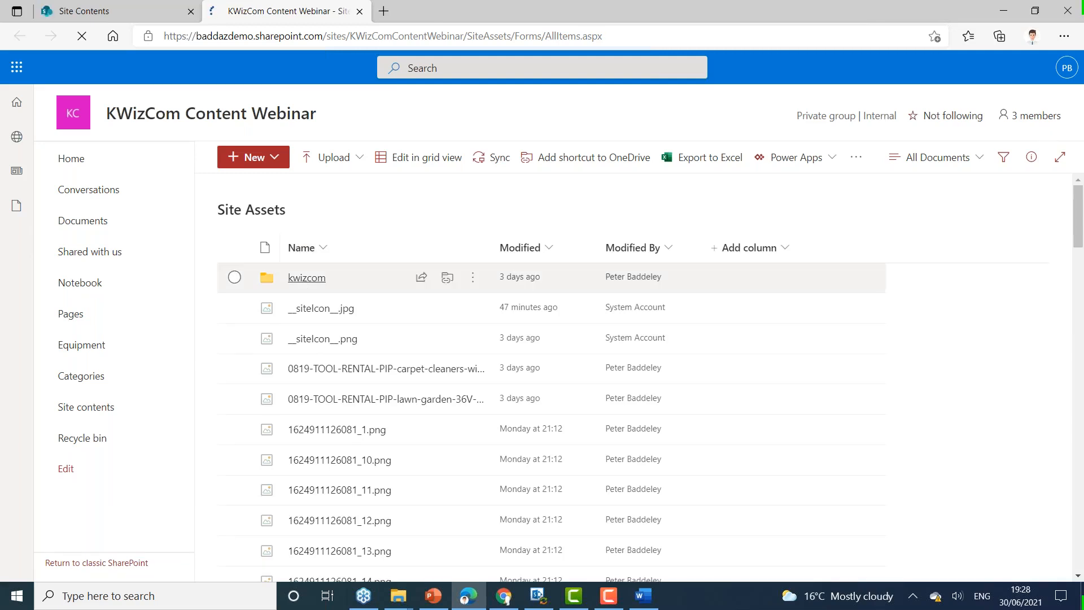
click(304, 282)
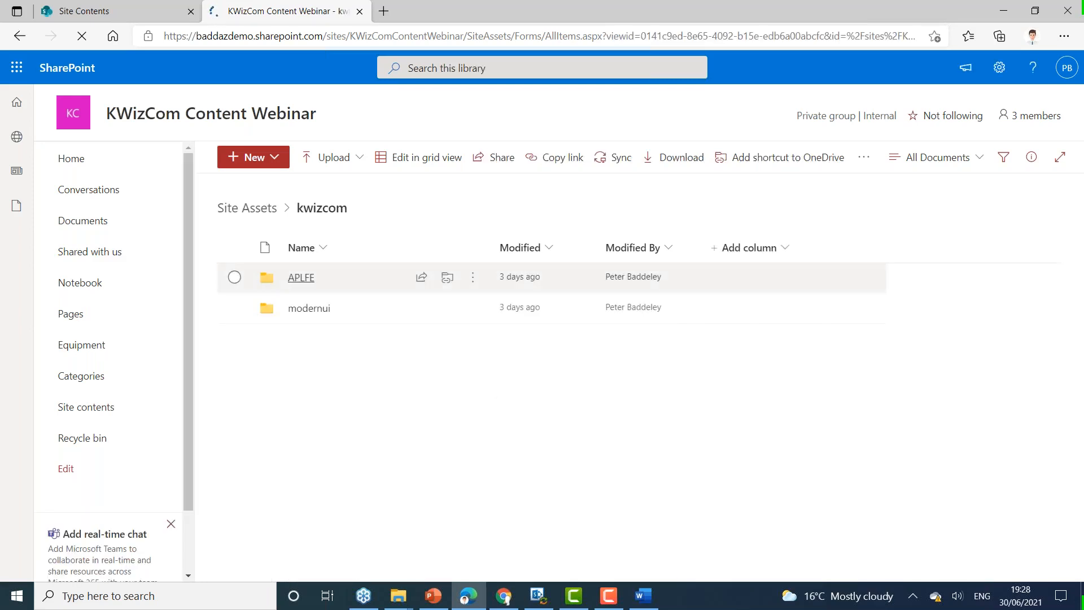
click(267, 212)
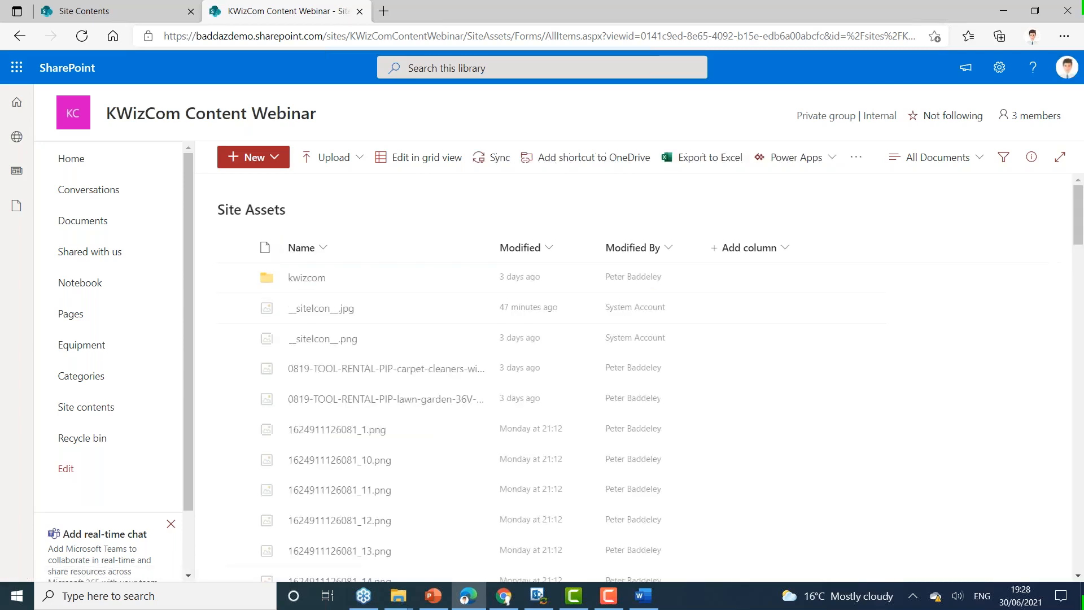
click(81, 162)
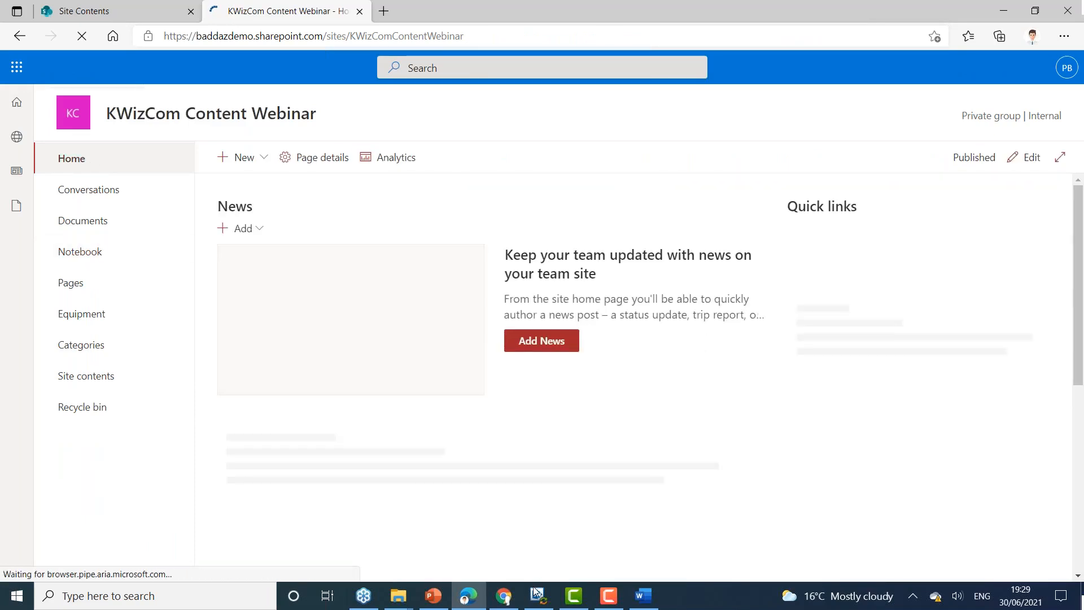
Step: Switch to the webinar presentation in PowerPoint and start the slide show from slide 10, Easy to Install
click(436, 601)
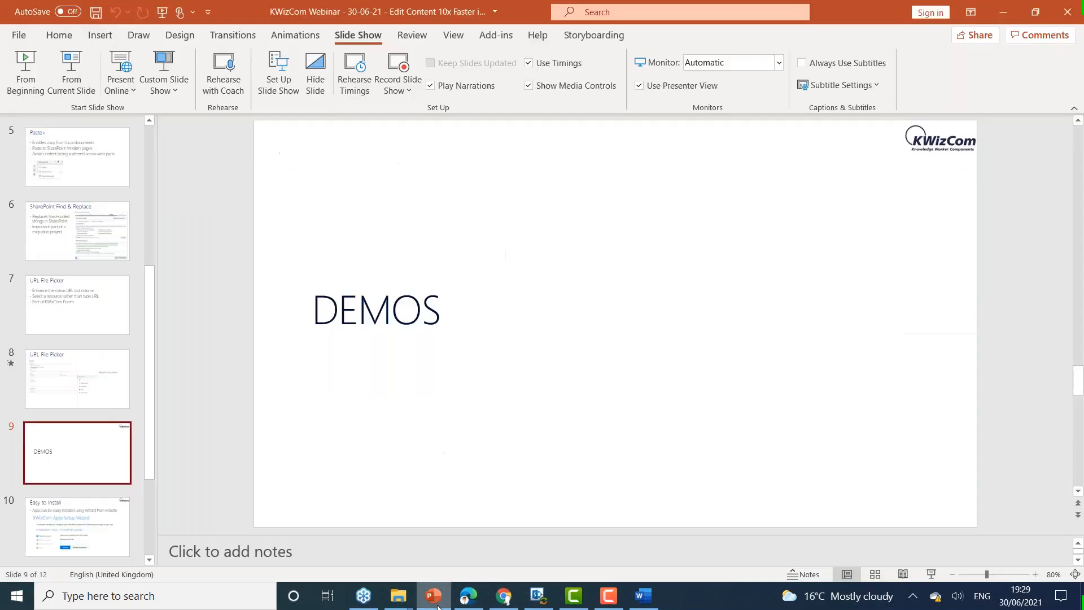
click(61, 534)
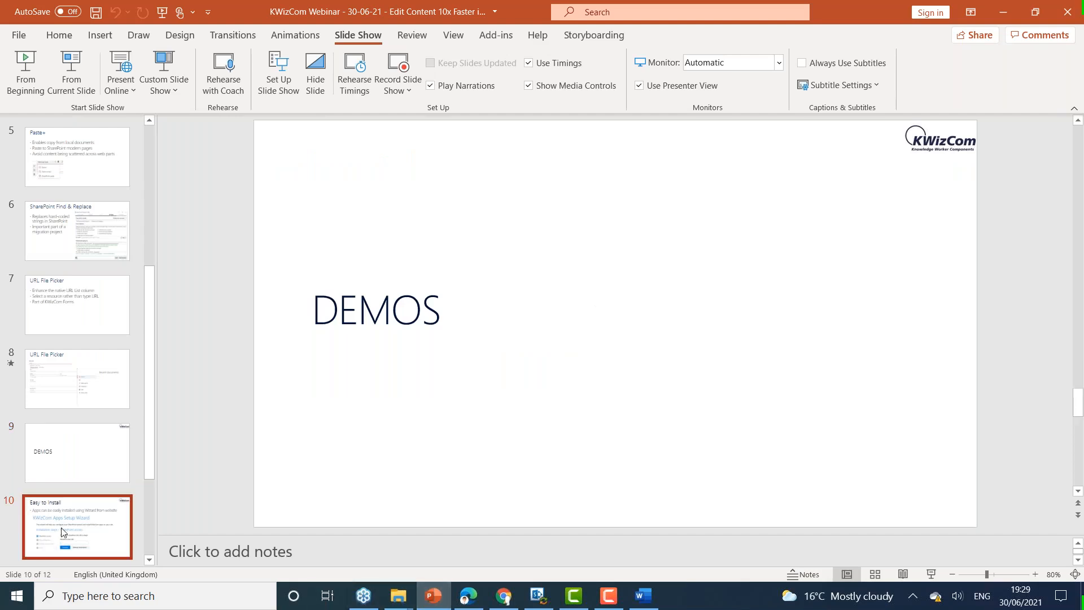
click(72, 67)
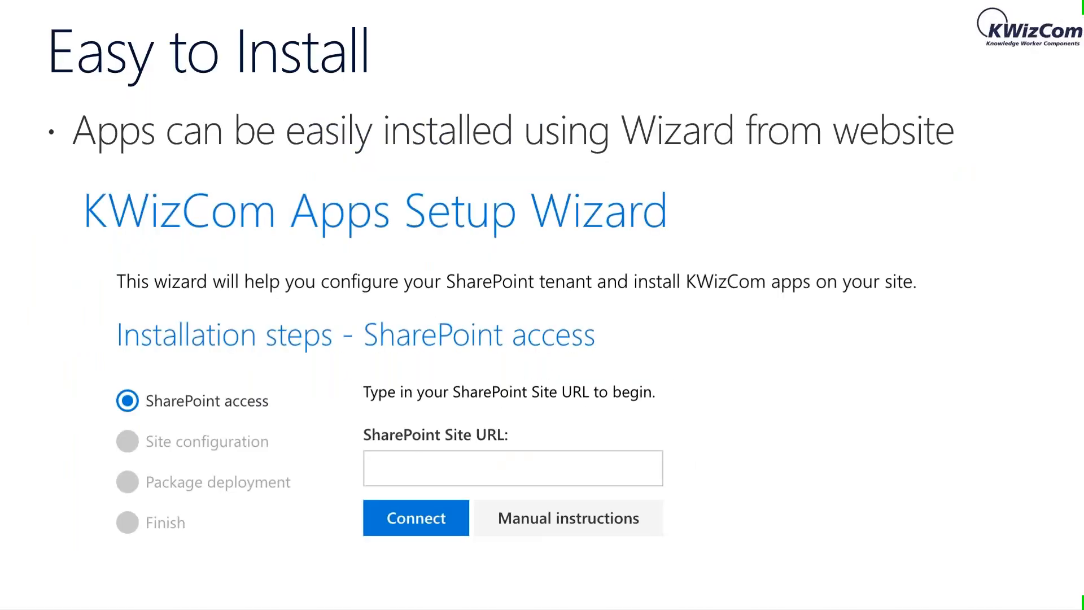